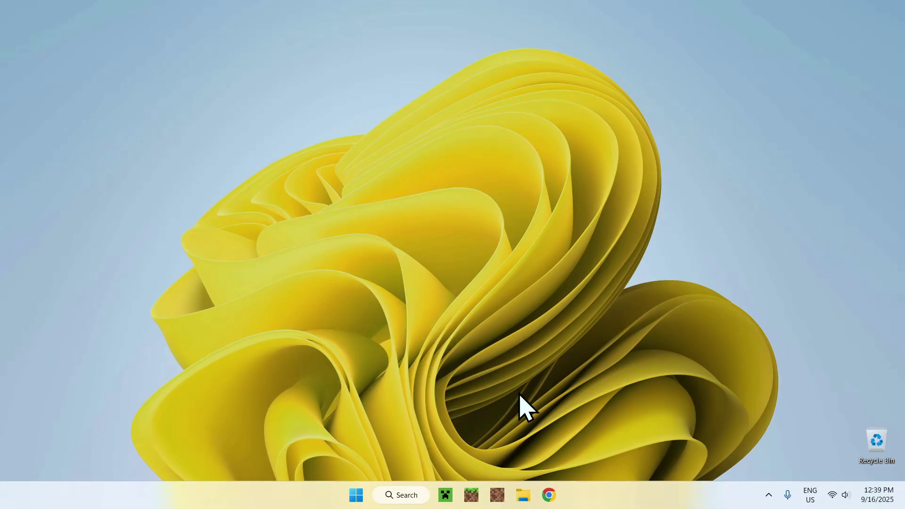
- Search Google in Chrome for 'Iris Shaders'
click(548, 495)
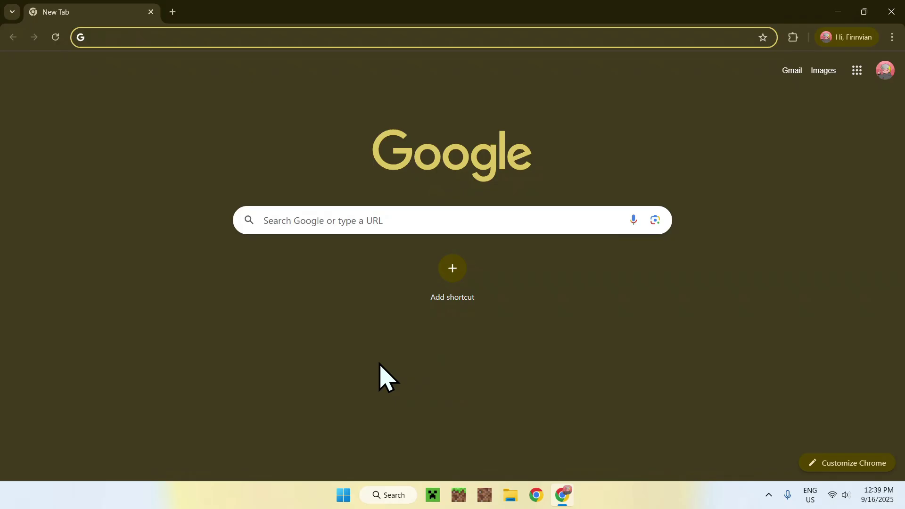
click(485, 219)
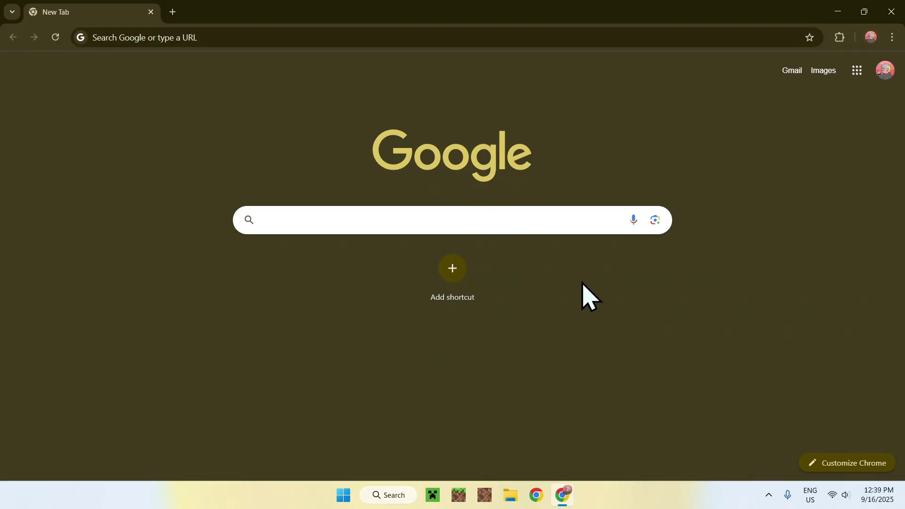
text(l)
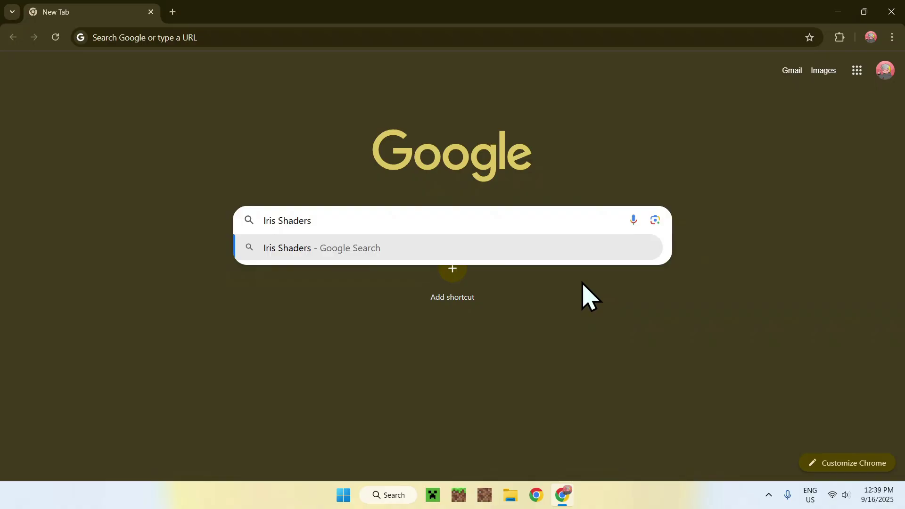
key(Return)
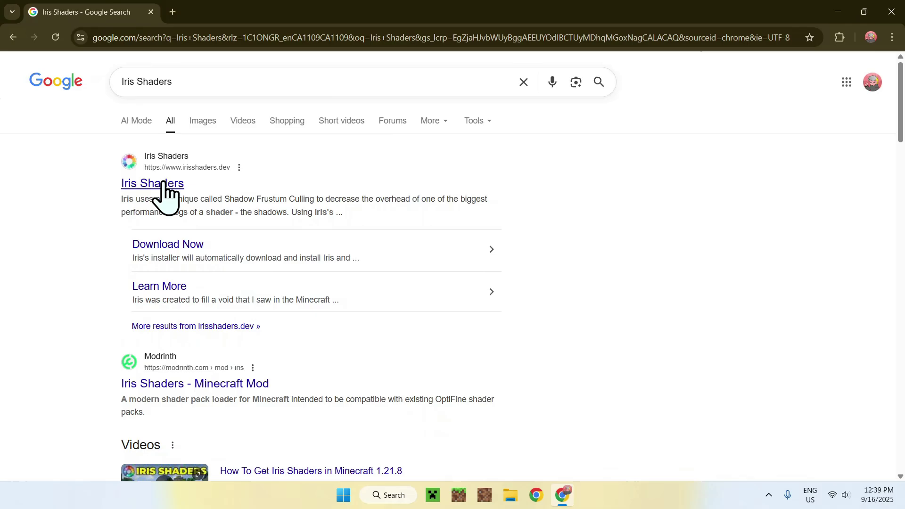
- Download the universal Iris-Installer-3.2.1.jar from the official Iris Shaders site
click(147, 185)
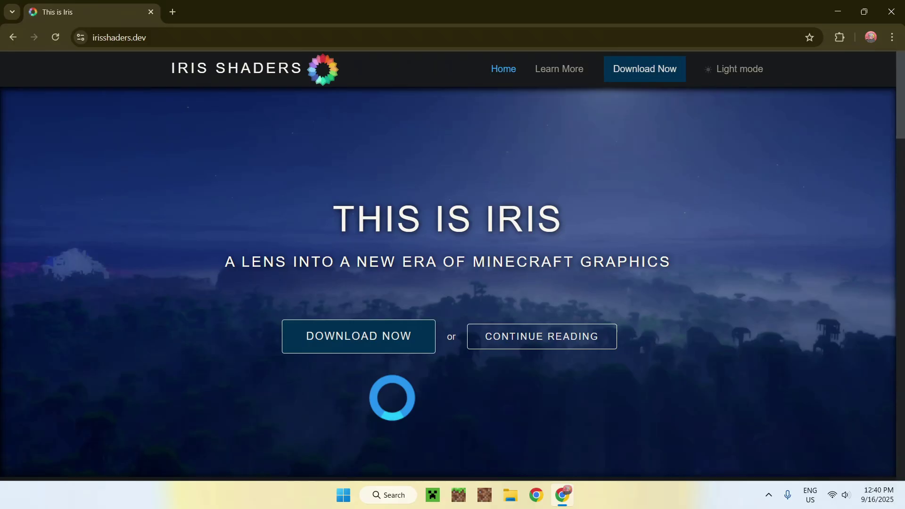
click(354, 353)
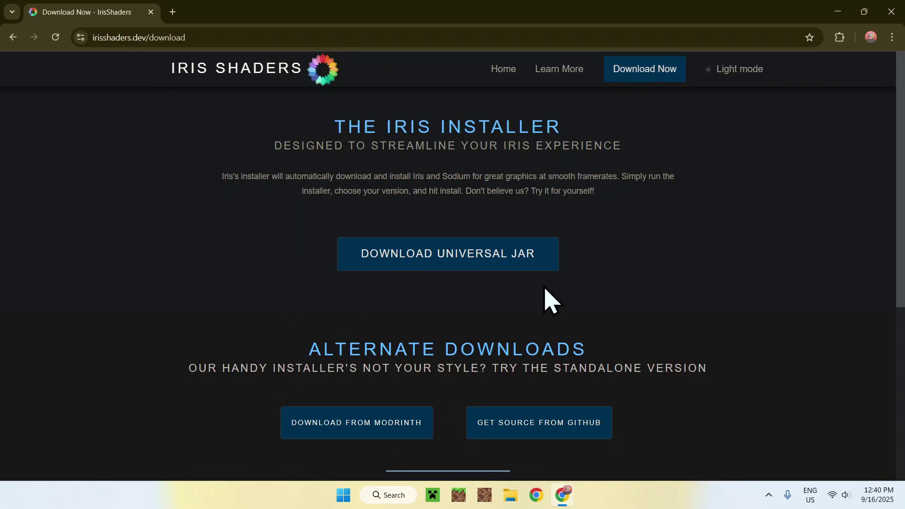
click(437, 275)
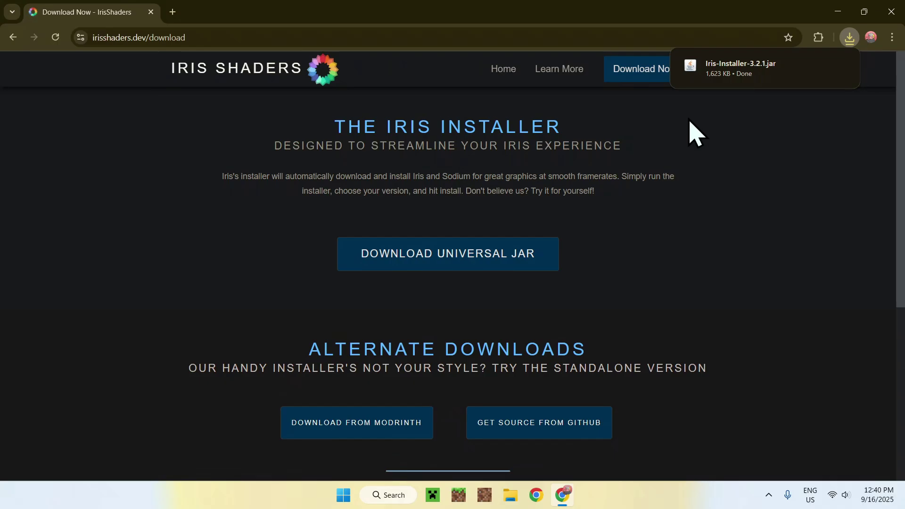
- Search Google for JDK 24 in a new tab
click(173, 12)
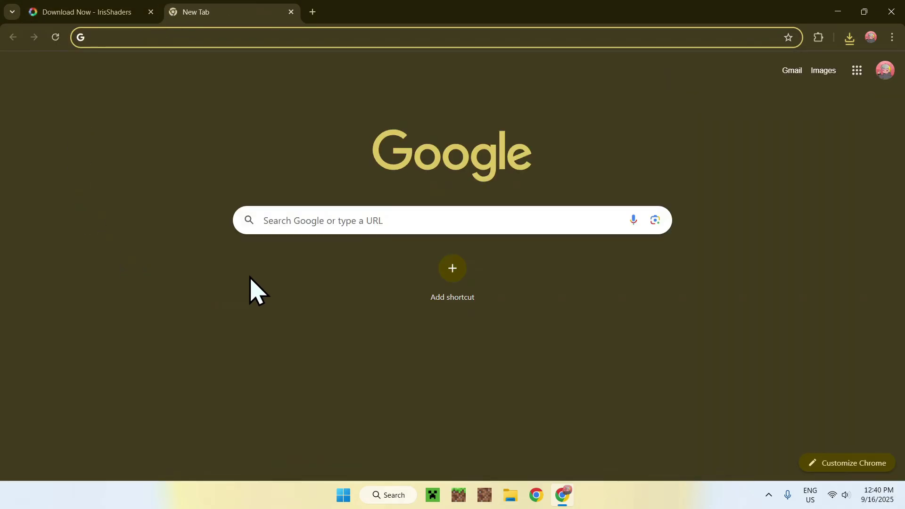
click(281, 221)
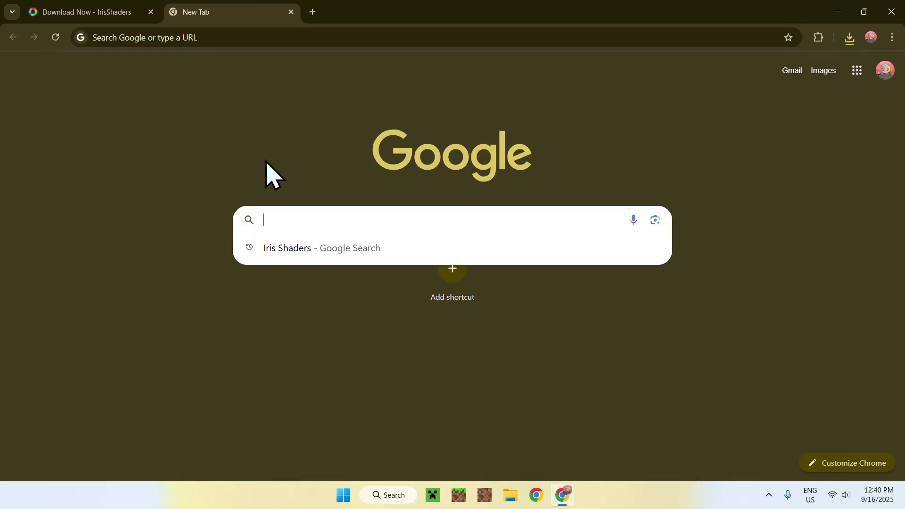
text(JDK 24)
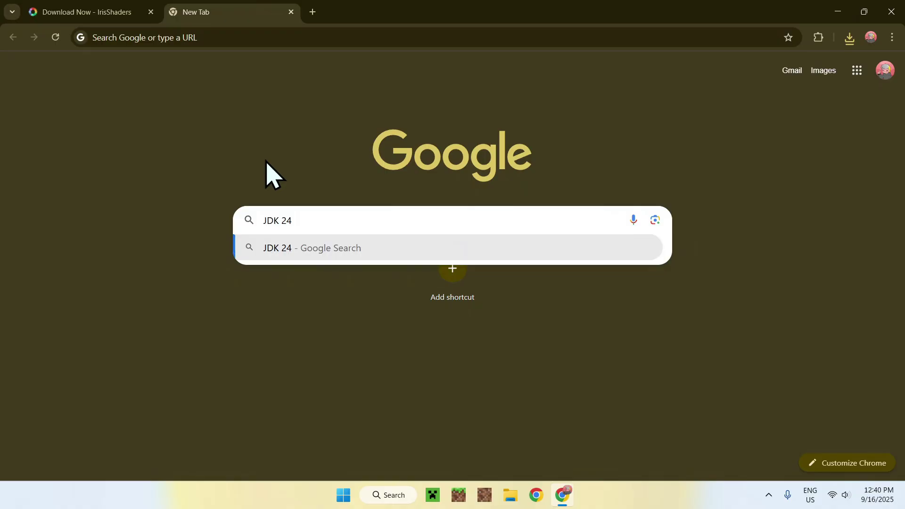
key(Return)
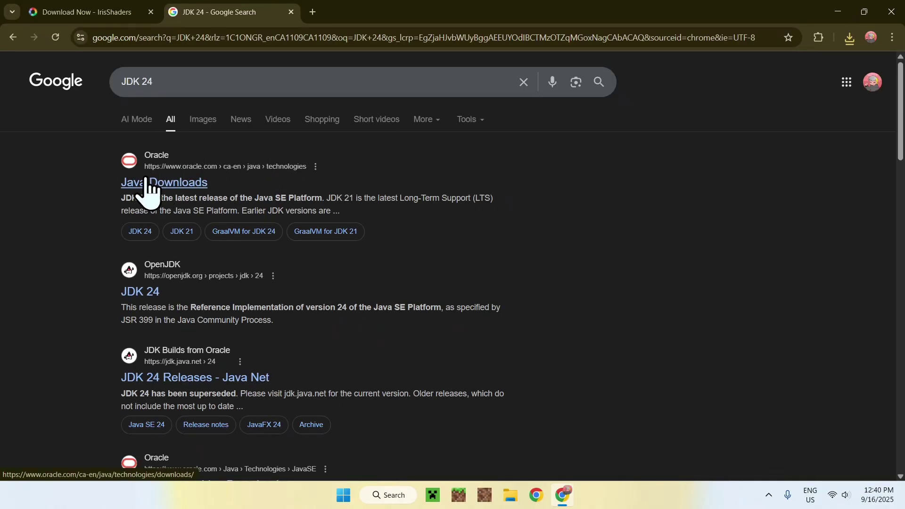
- Open Oracle's Java Downloads, accept cookies, and show the JDK 24 Windows downloads
click(164, 187)
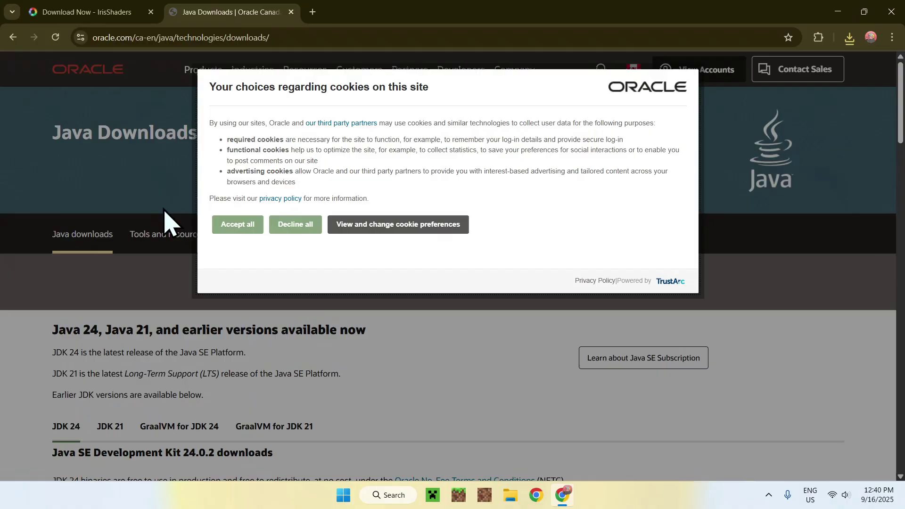
click(238, 227)
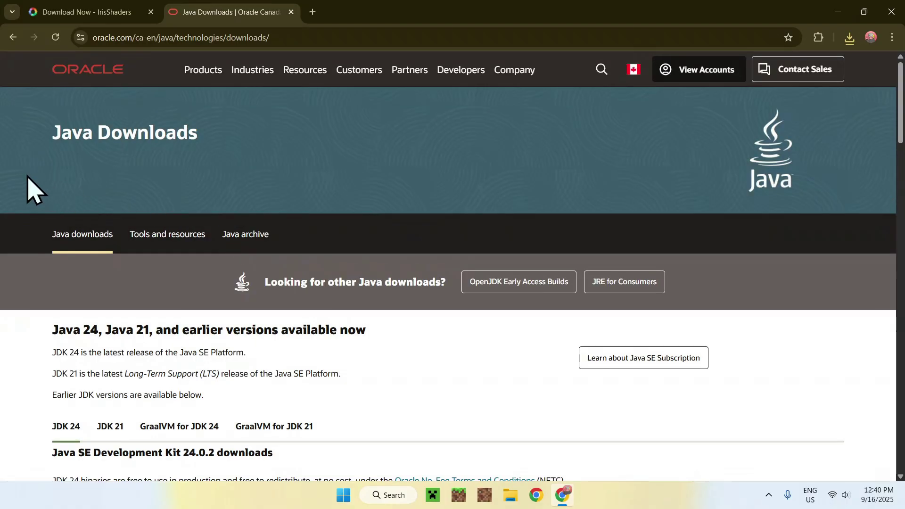
scroll(27, 187, down, 3)
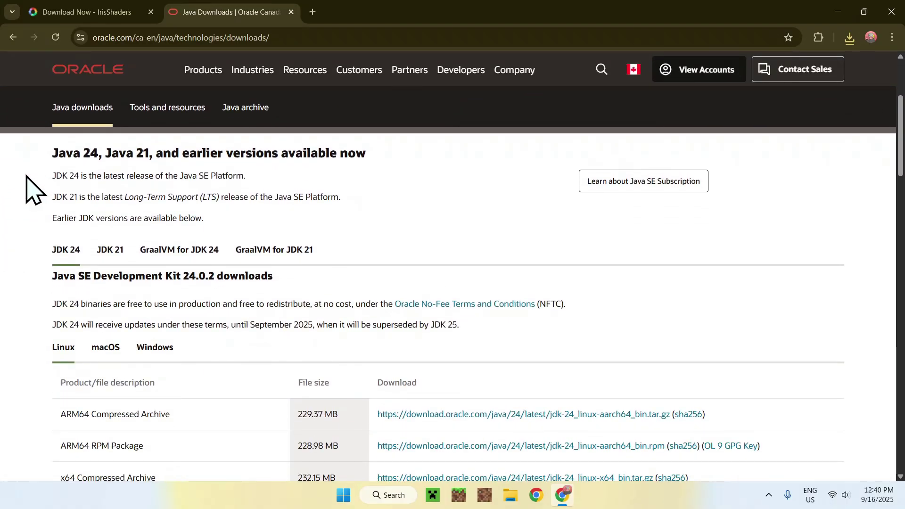
click(154, 357)
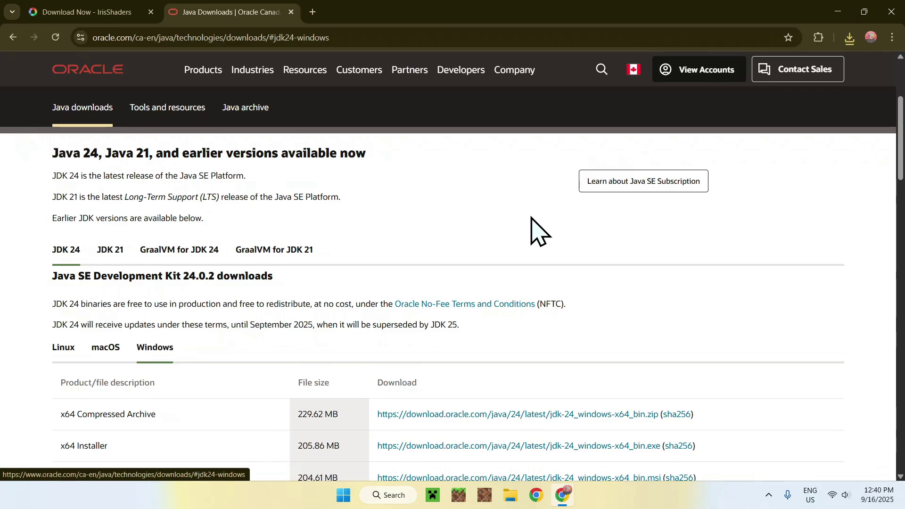
- Open Chrome's download history to confirm Iris-Installer-3.2.1.jar finished downloading
click(850, 38)
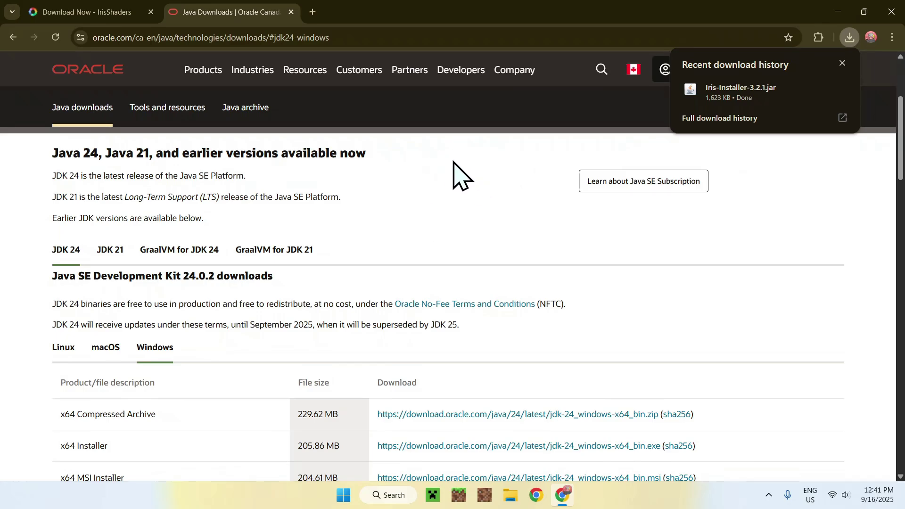
- In a new tab, find Modrinth through Google and browse its Shaders category
click(314, 11)
click(323, 219)
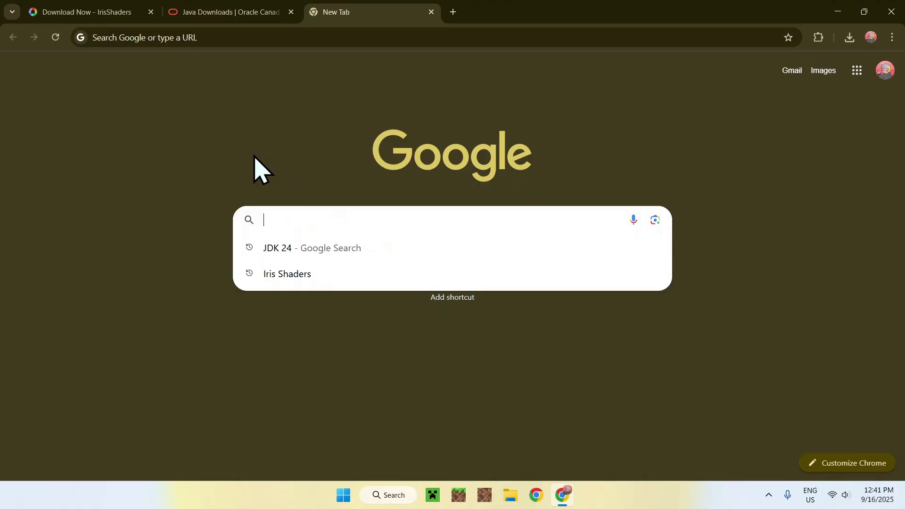
text(Modrinth)
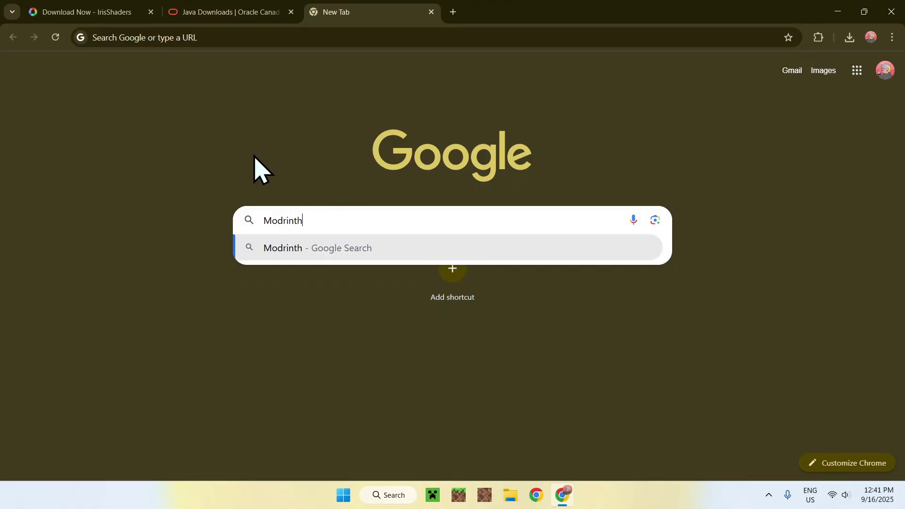
key(Return)
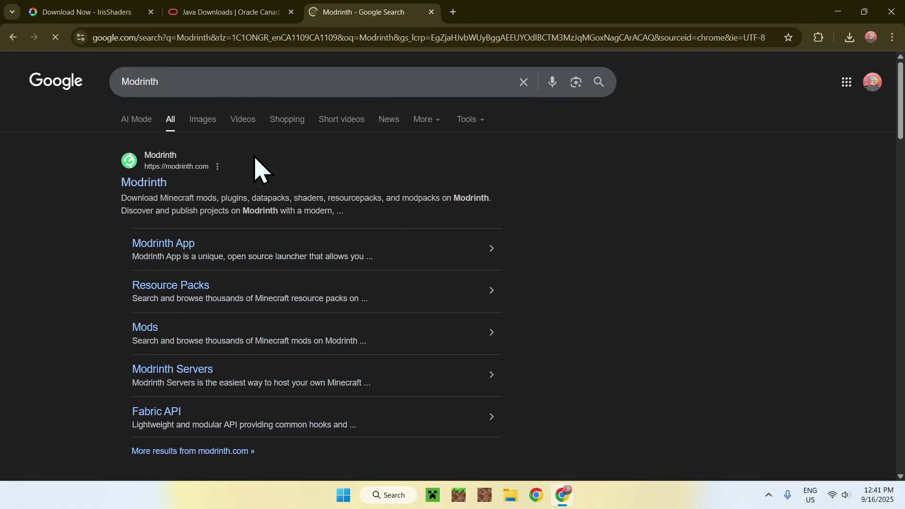
click(140, 184)
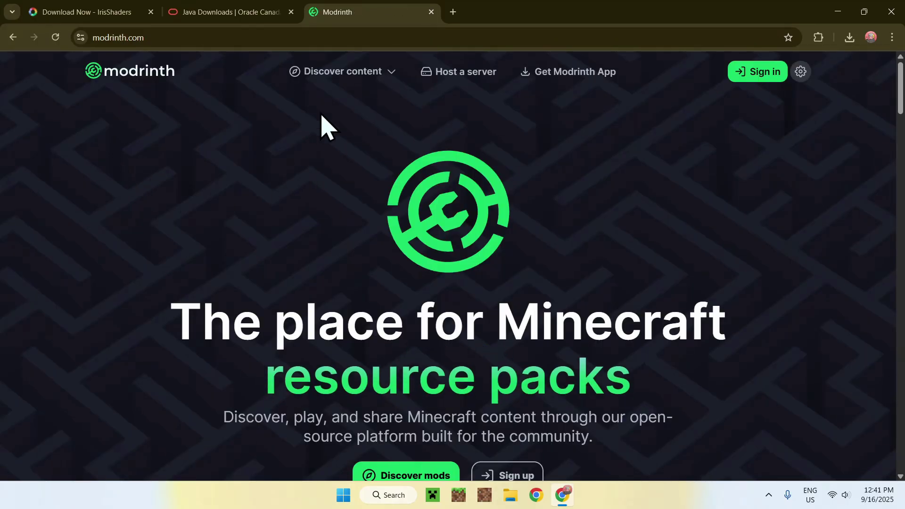
click(343, 78)
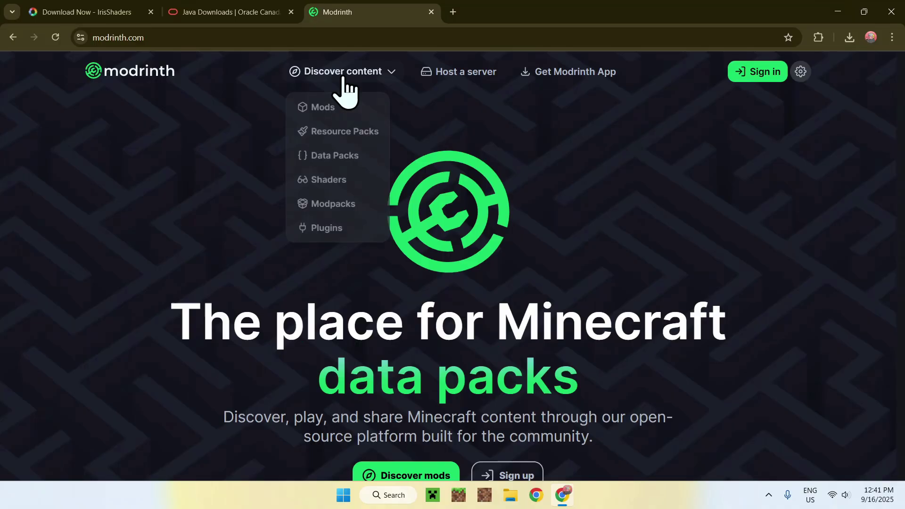
click(364, 179)
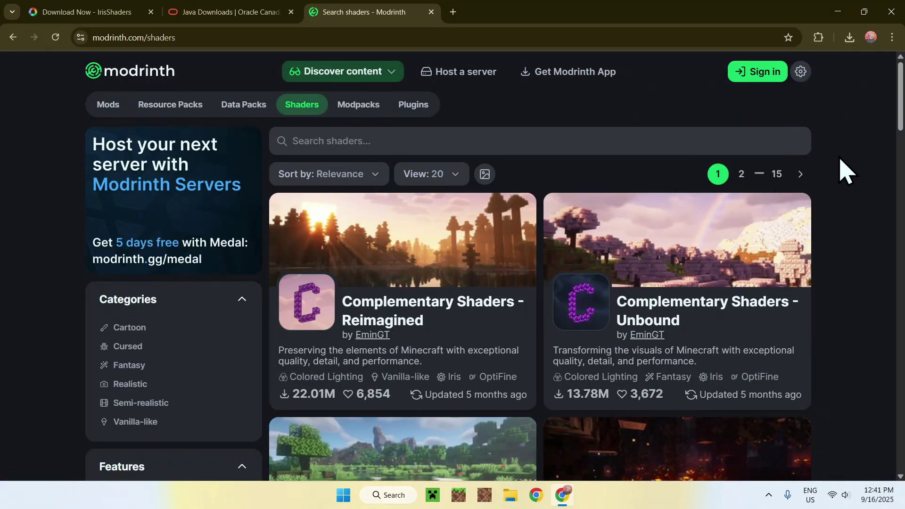
- Open the Complementary Shaders - Reimagined project page from the shader list
scroll(844, 170, down, 2)
scroll(844, 169, down, 20)
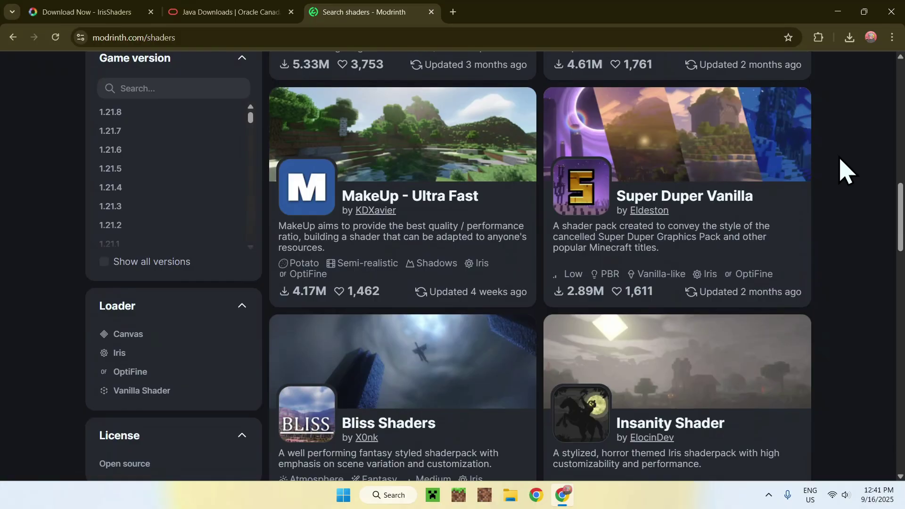
scroll(841, 159, up, 20)
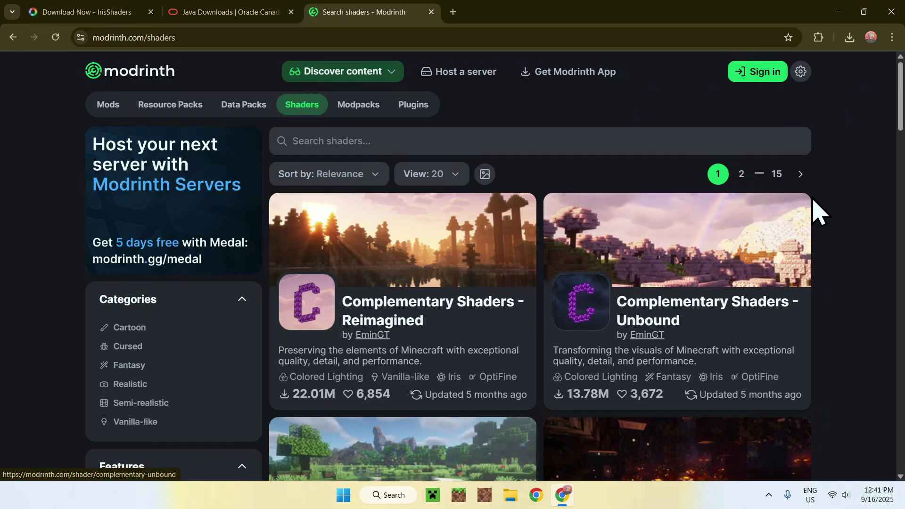
scroll(816, 213, down, 10)
scroll(818, 212, up, 10)
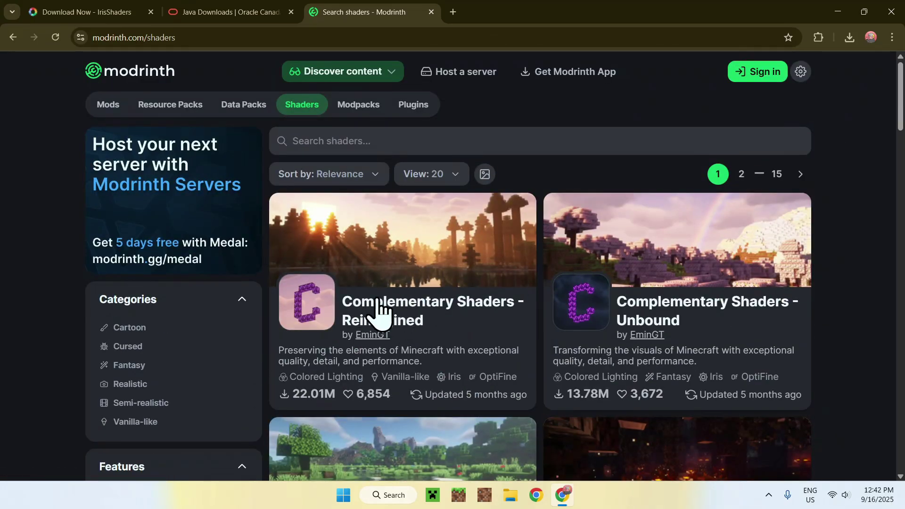
click(401, 316)
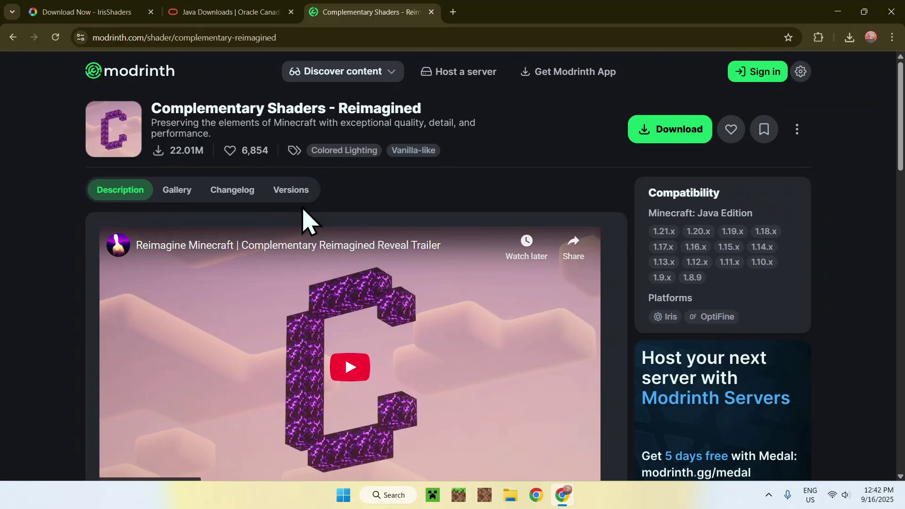
- Filter versions to 1.21.8, download ComplementaryReimagined_r5.5.1.zip, and confirm it finished
click(287, 193)
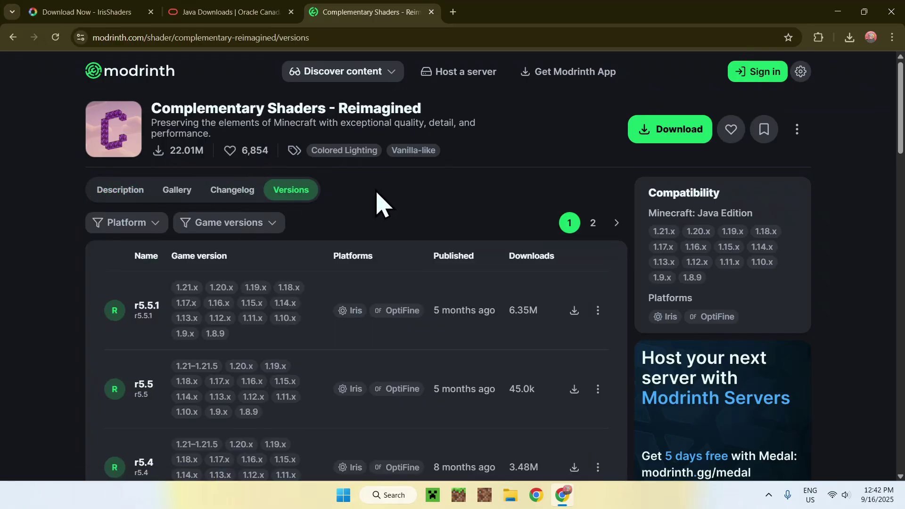
click(246, 228)
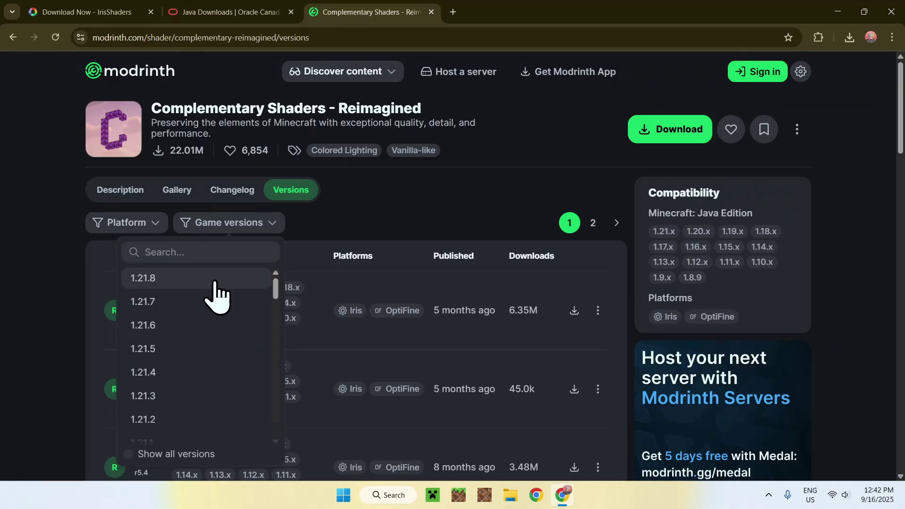
click(215, 281)
click(416, 193)
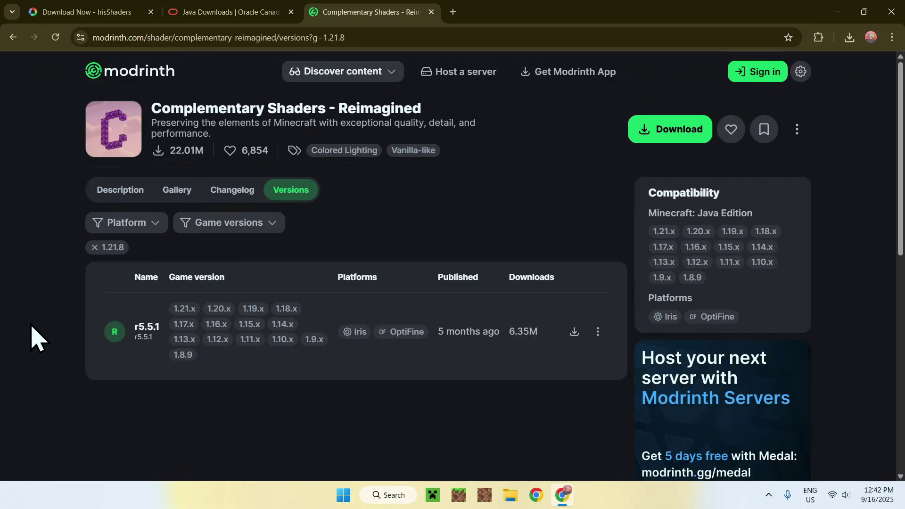
click(573, 333)
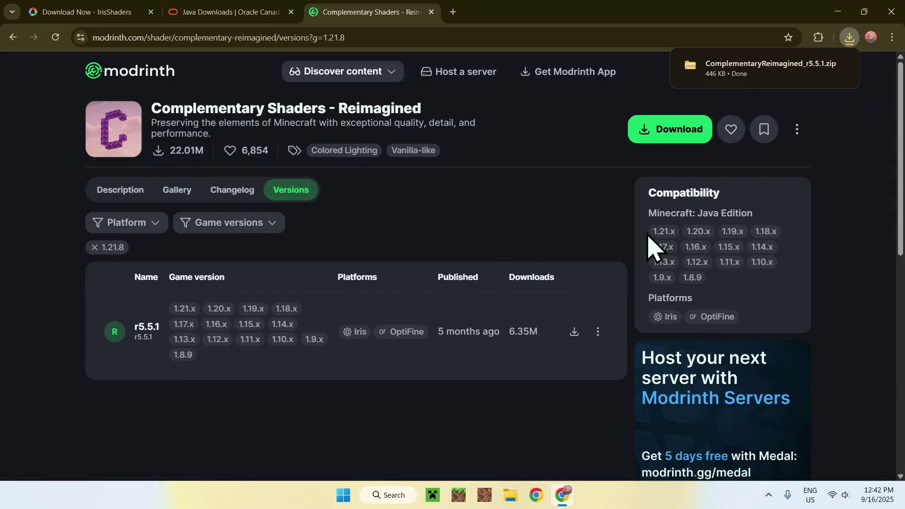
click(850, 38)
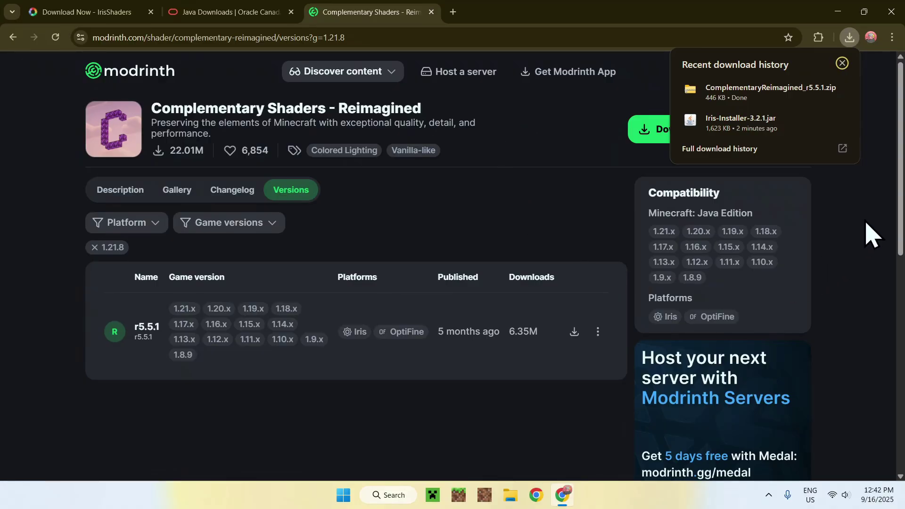
- Minimize Chrome and open the Downloads folder in File Explorer
click(838, 11)
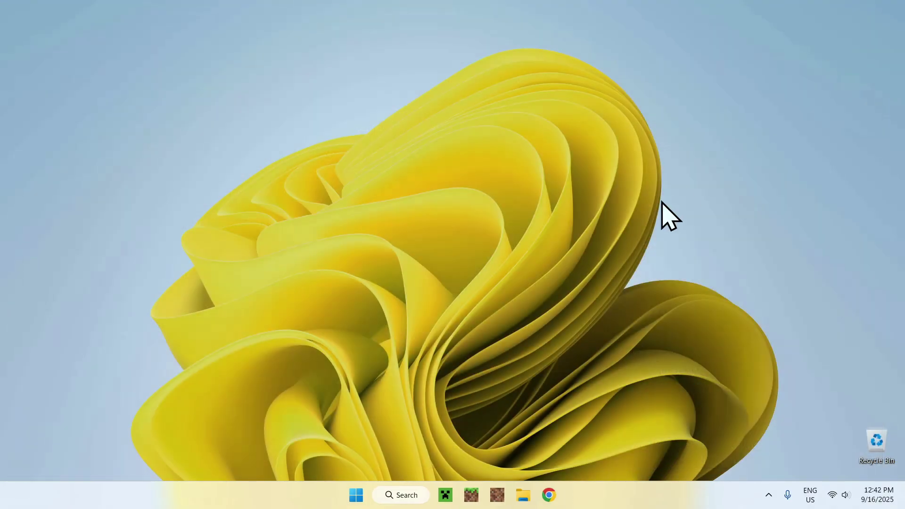
click(521, 493)
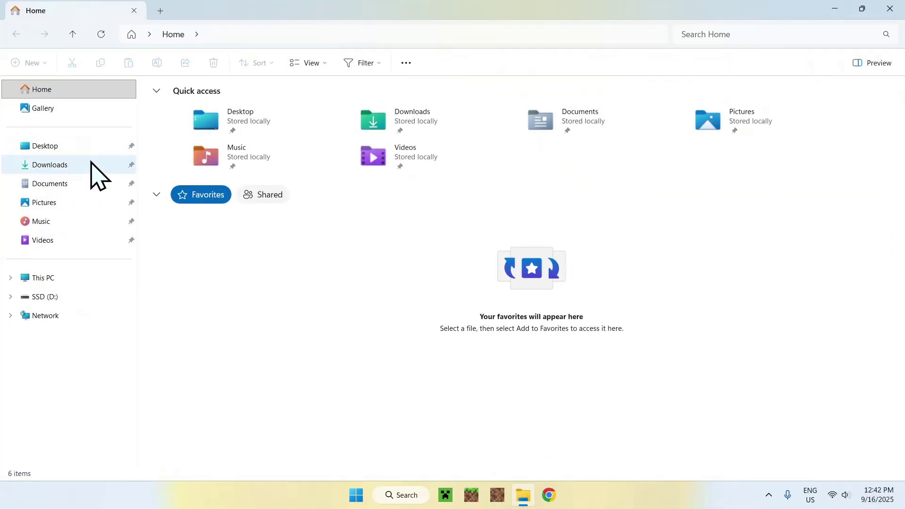
click(89, 164)
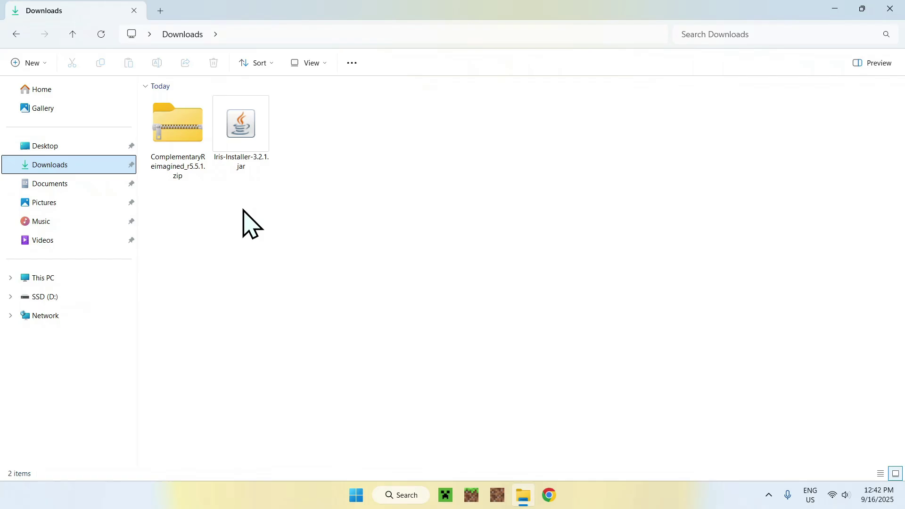
- Run Iris-Installer-3.2.1.jar and install Iris Only for 1.21.8 into .minecraft
click(242, 138)
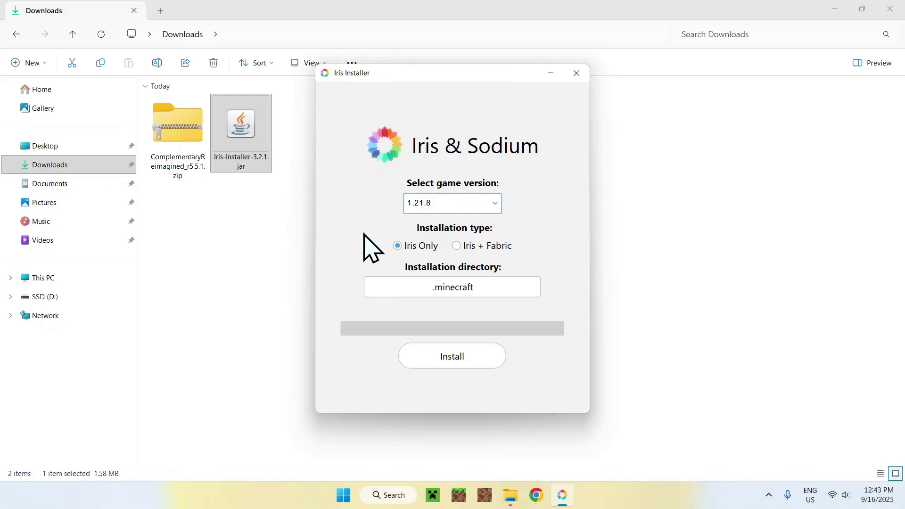
click(453, 362)
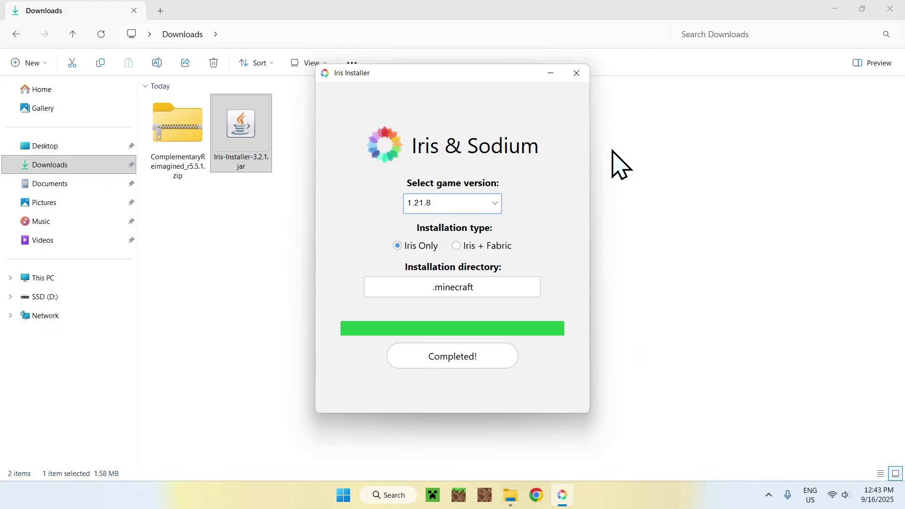
- Close the installer and play the Iris & Sodium for 1.21.8 profile from the Minecraft Launcher
click(577, 74)
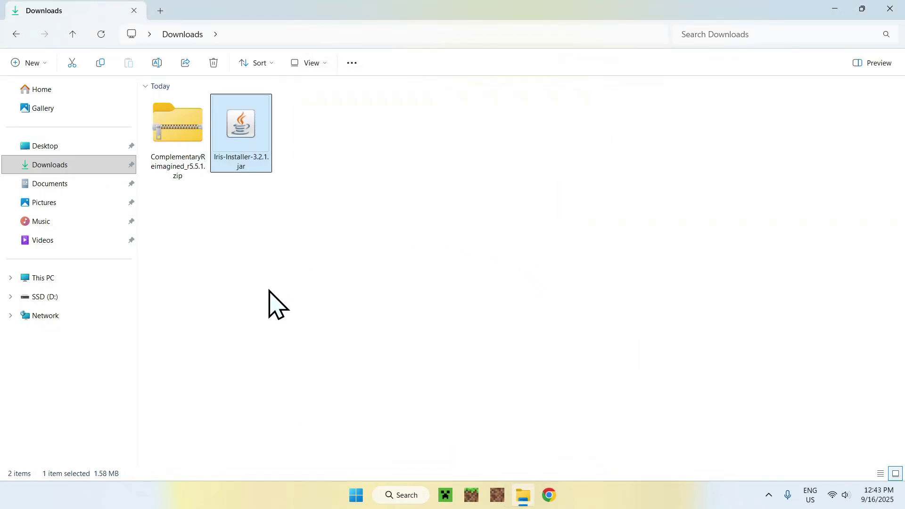
click(443, 494)
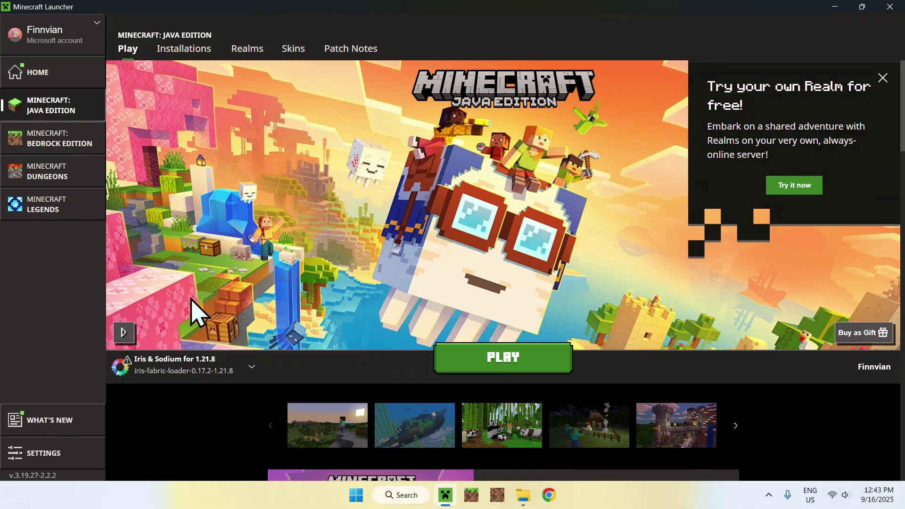
click(253, 377)
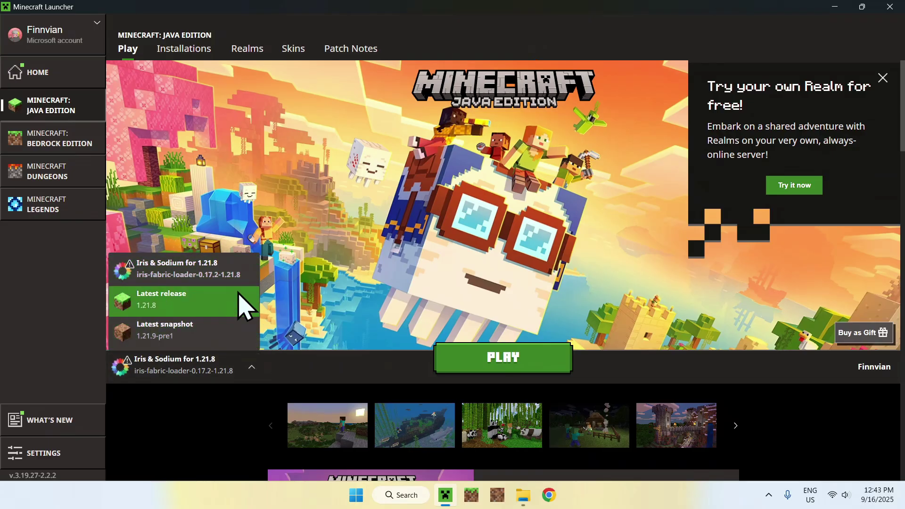
click(293, 319)
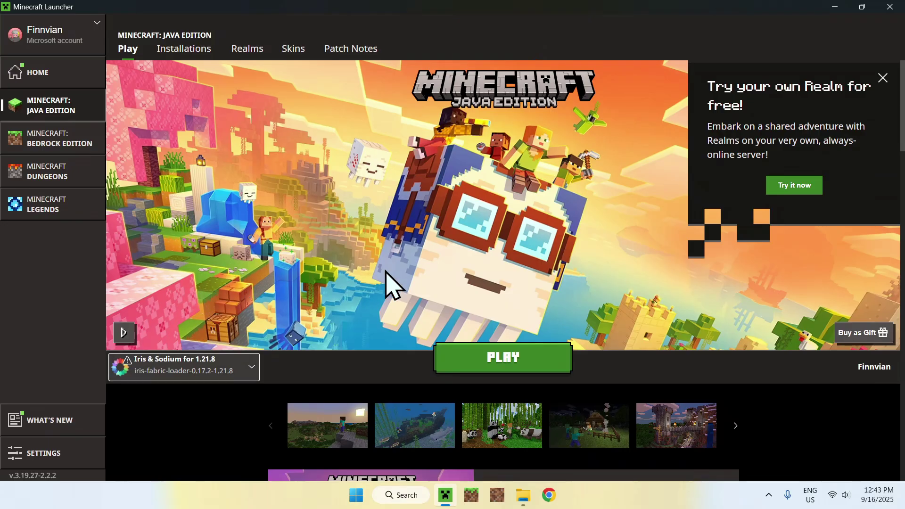
click(505, 365)
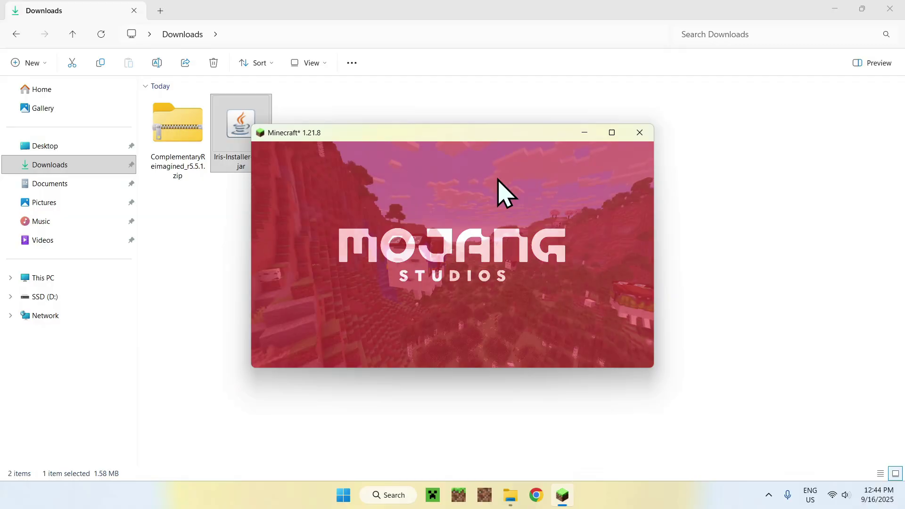
- Maximize Minecraft and open the Shader Packs screen under Options > Video Settings
click(612, 133)
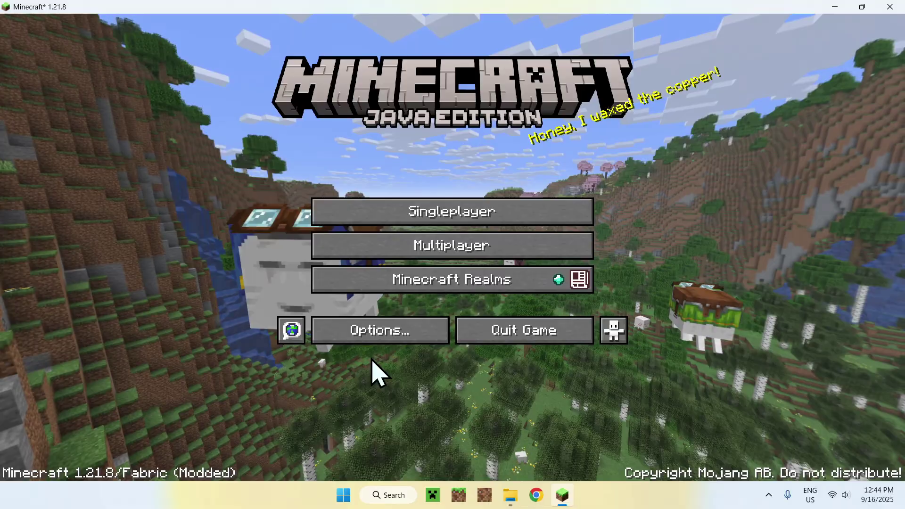
click(376, 340)
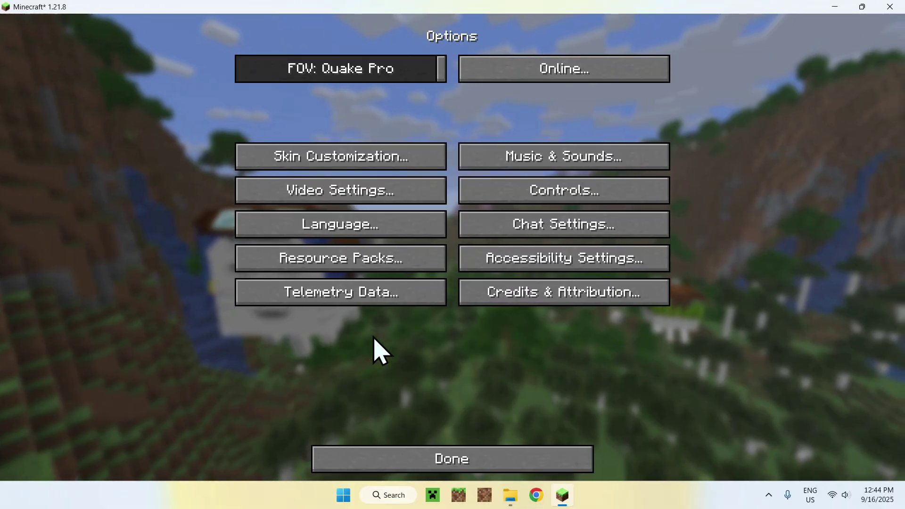
click(332, 190)
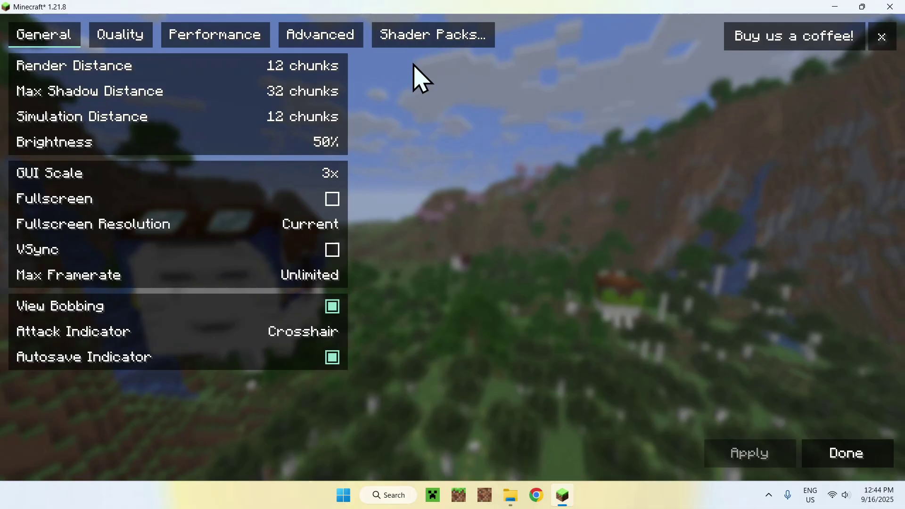
click(427, 43)
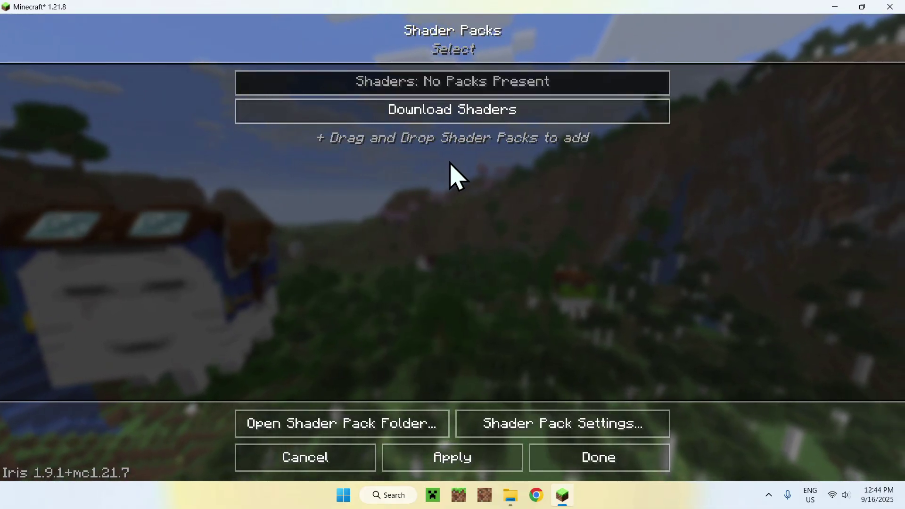
- Open the shaderpacks folder on disk and copy ComplementaryReimagined_r5.5.1.zip from Downloads
click(337, 424)
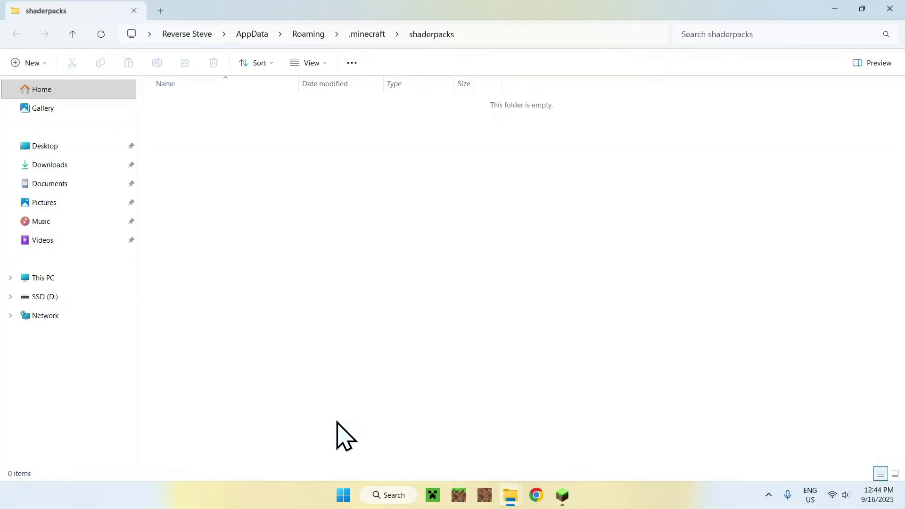
mouse_move(179, 128)
mouse_down()
mouse_move(376, 253)
mouse_move(565, 339)
mouse_up()
click(71, 165)
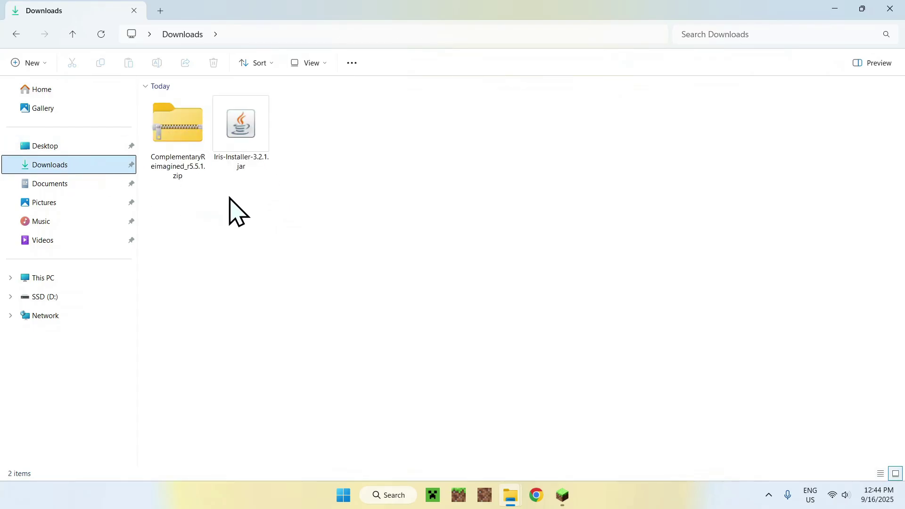
click(189, 135)
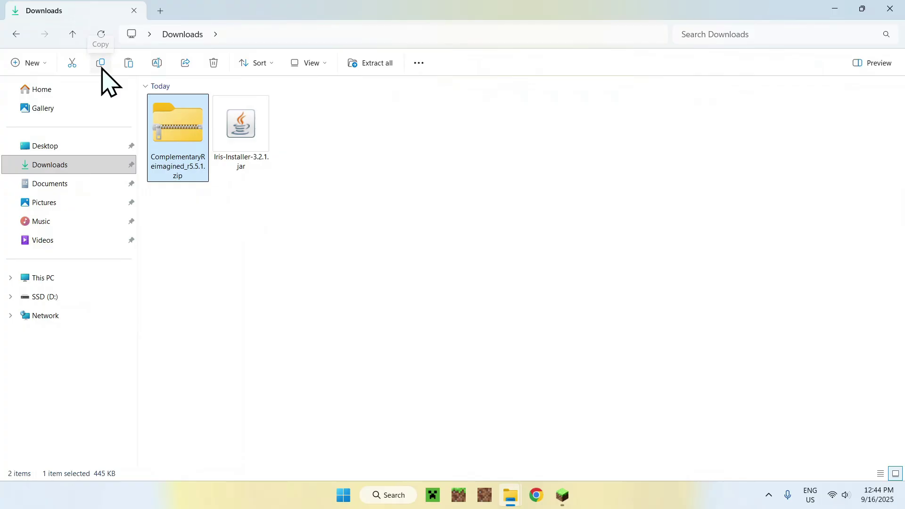
- Paste ComplementaryReimagined_r5.5.1.zip into the empty shaderpacks folder
click(15, 35)
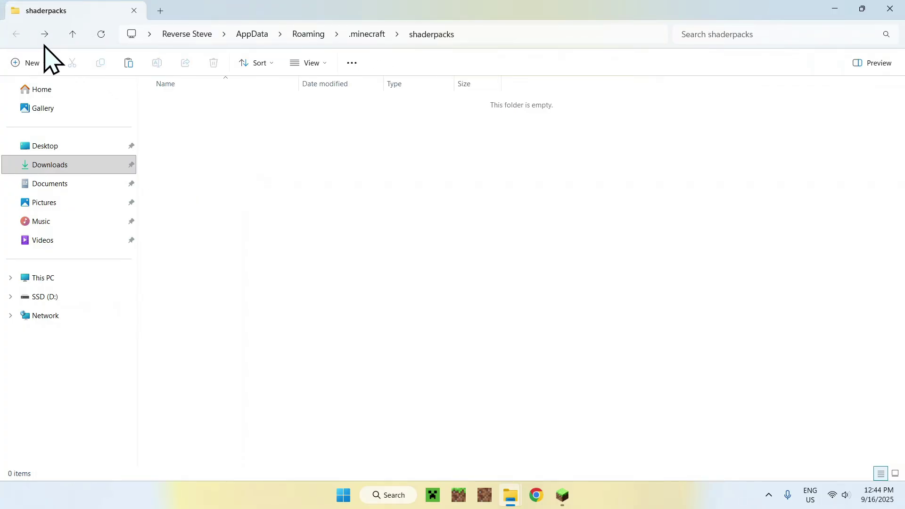
click(128, 66)
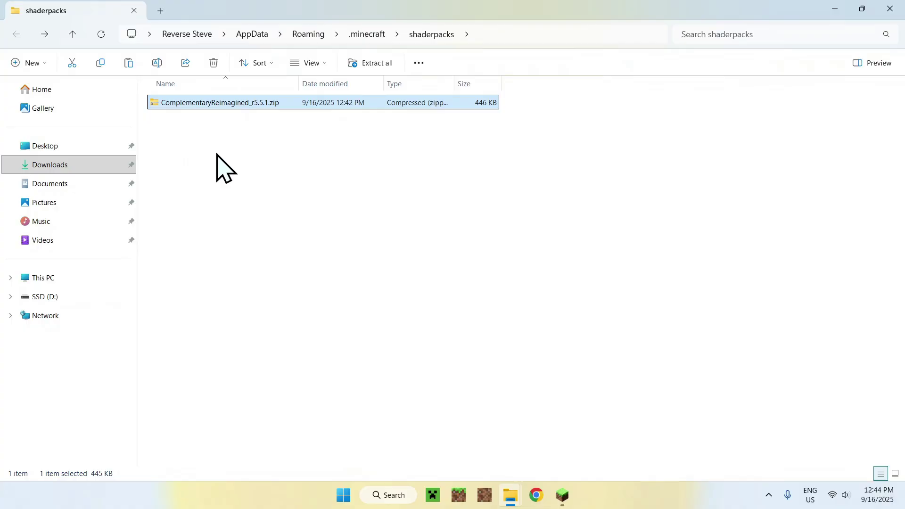
click(217, 154)
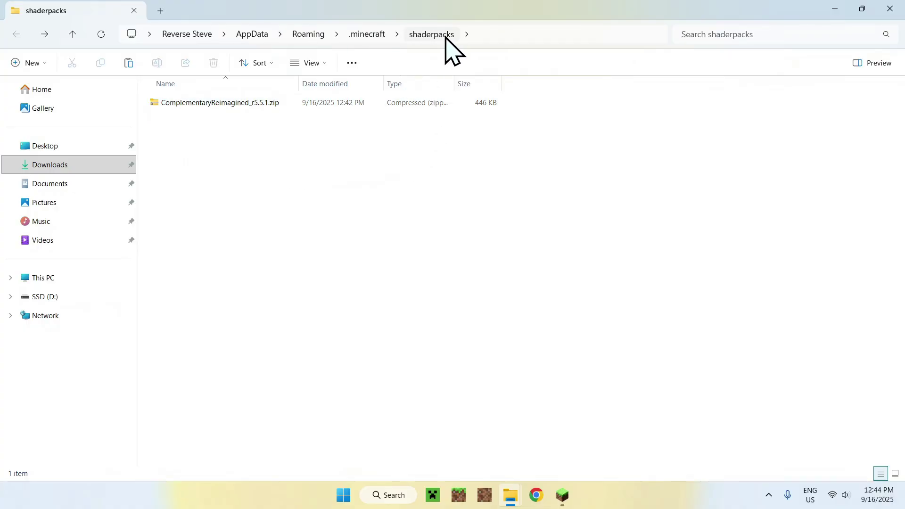
mouse_move(154, 124)
mouse_down()
mouse_move(310, 129)
mouse_move(295, 160)
mouse_up()
- Select and apply ComplementaryReimagined_r5.5.1.zip, then close the settings screens back to the title
click(563, 495)
click(481, 118)
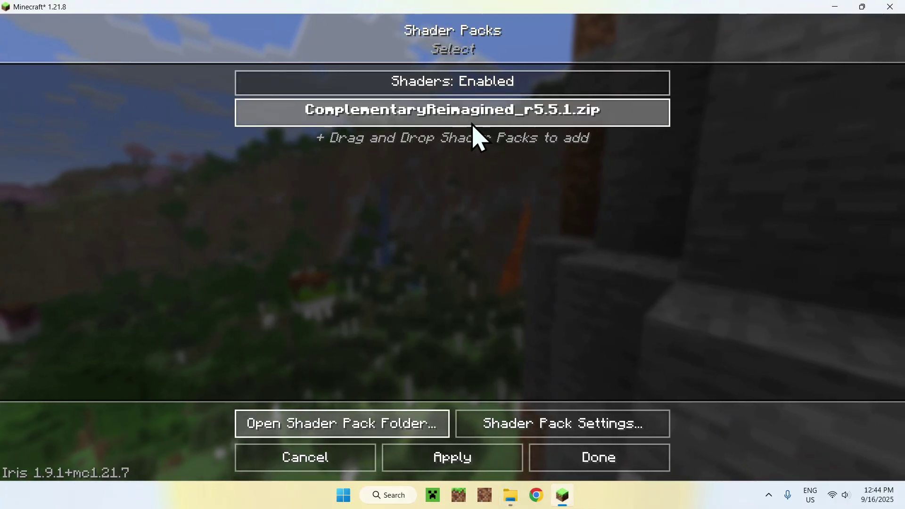
click(445, 123)
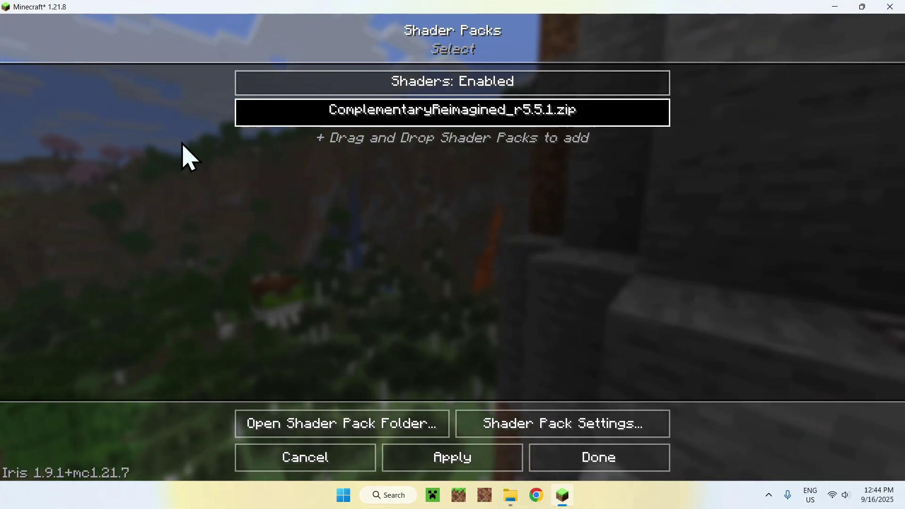
click(432, 463)
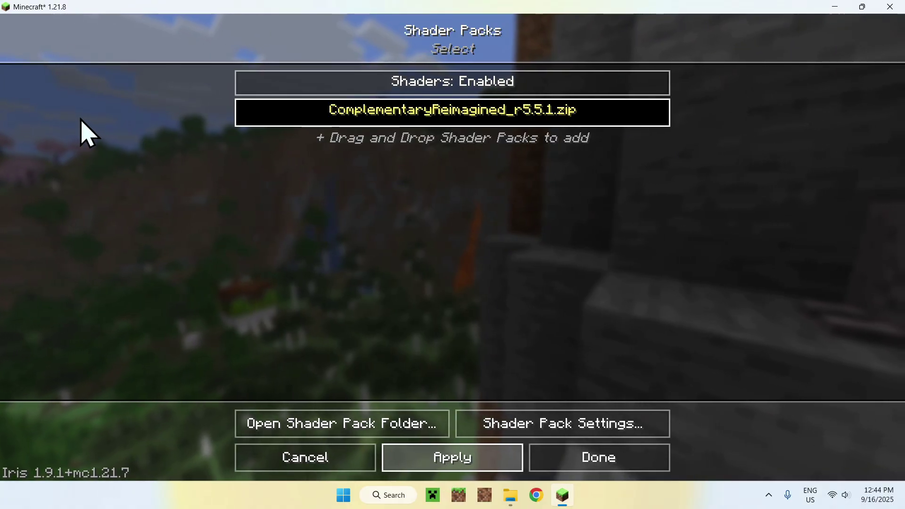
click(597, 462)
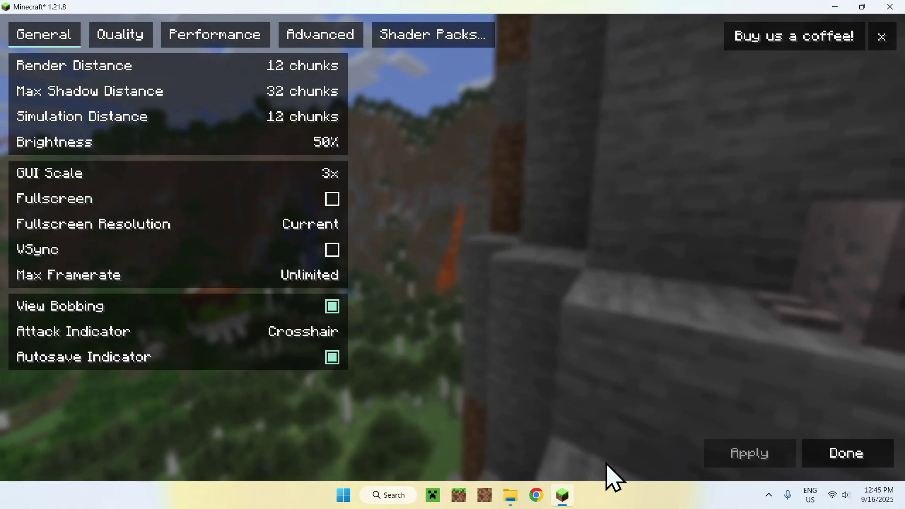
click(829, 460)
click(455, 462)
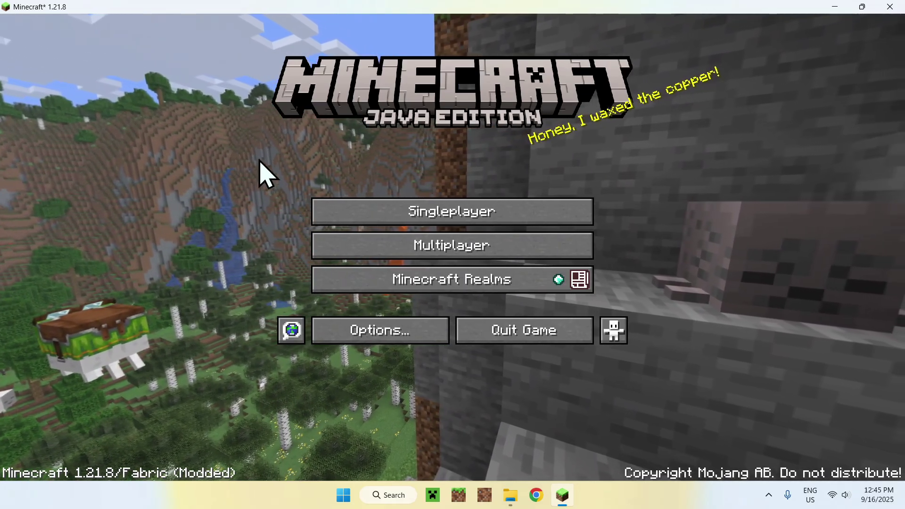
- Load the saved world from the Singleplayer list
click(462, 216)
click(263, 105)
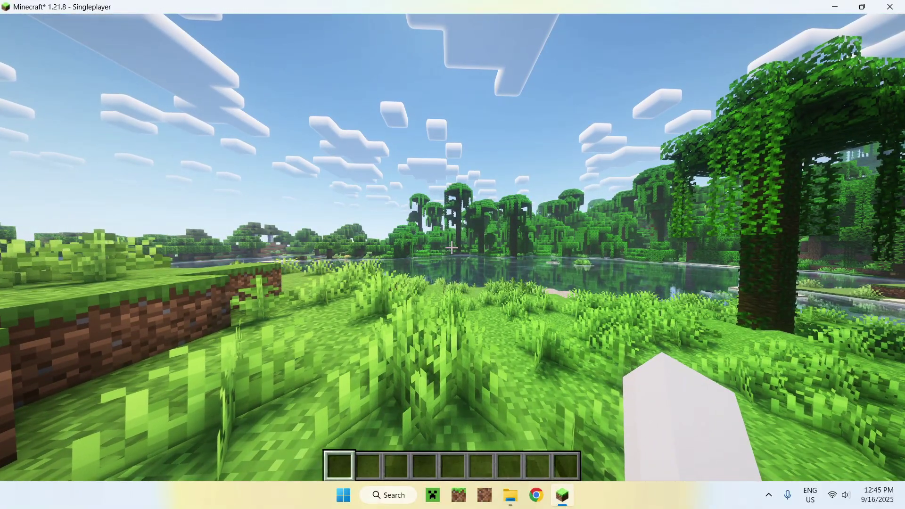
- Pause, switch Shaders from Enabled to disabled in Shader Packs, and resume the game
key(Escape)
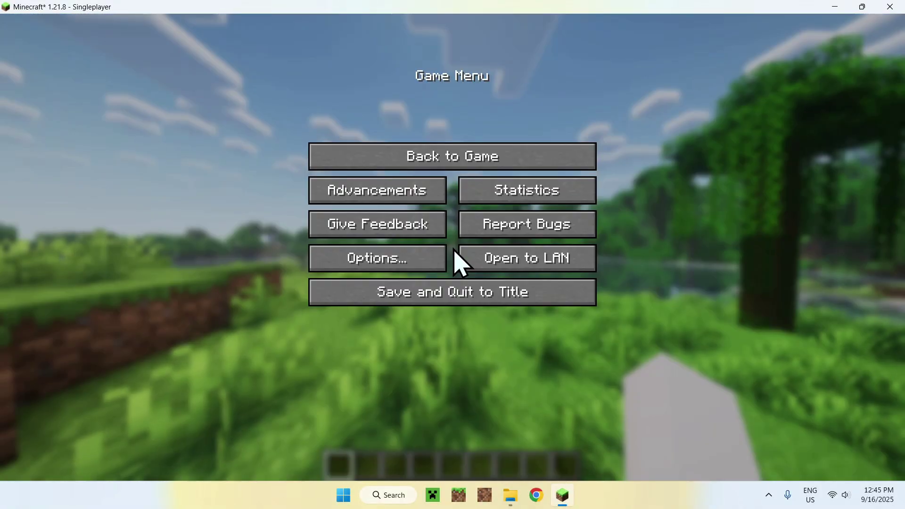
click(376, 265)
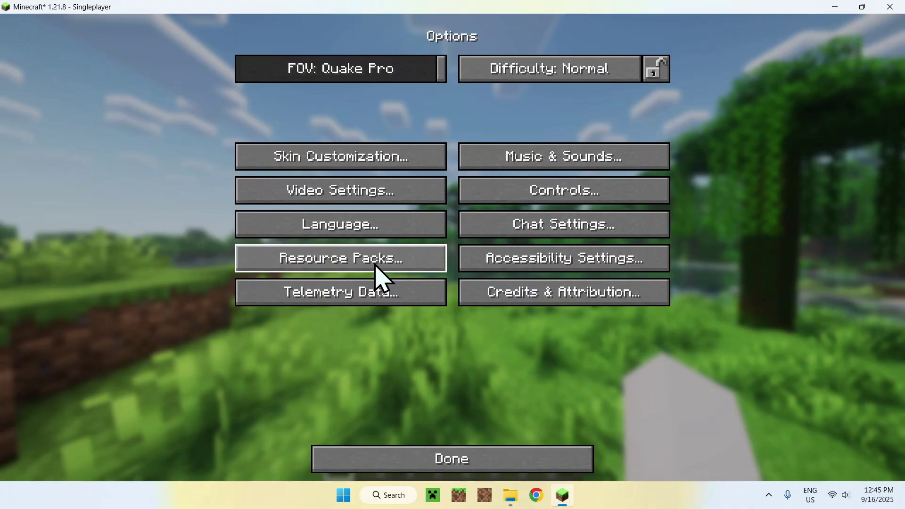
click(330, 198)
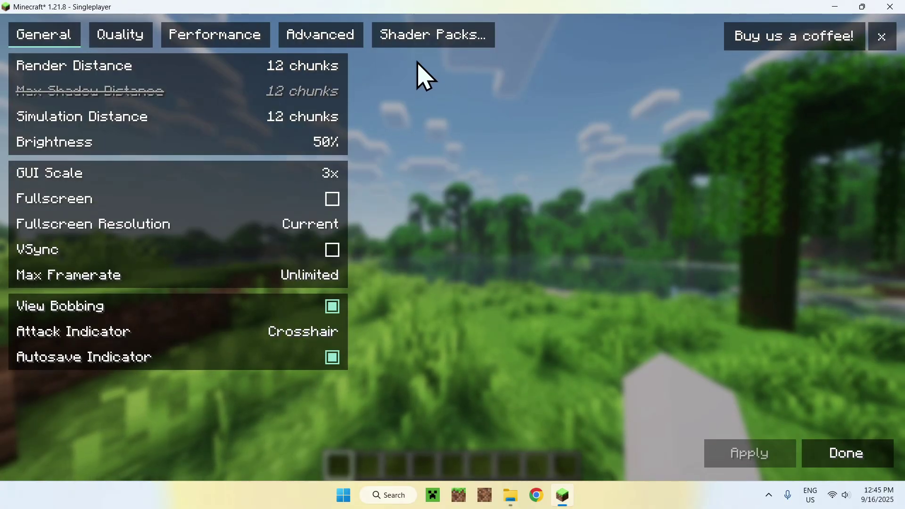
click(425, 41)
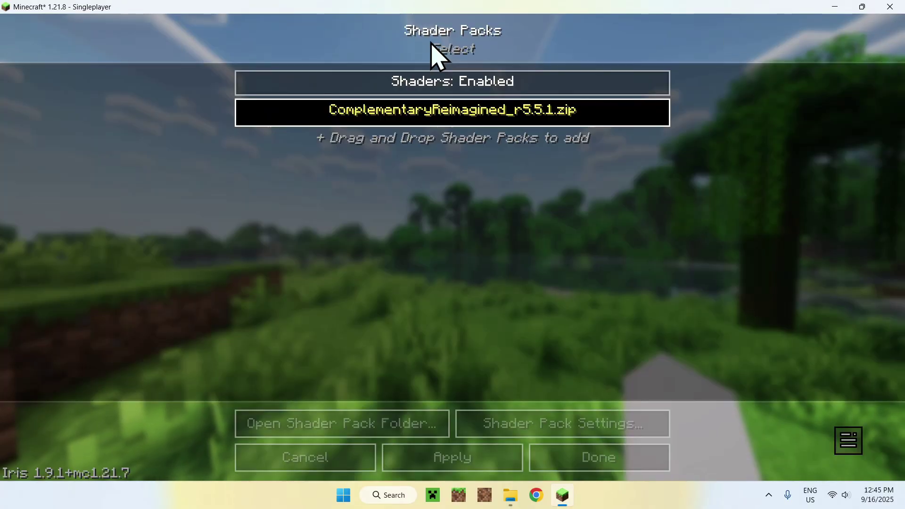
click(456, 83)
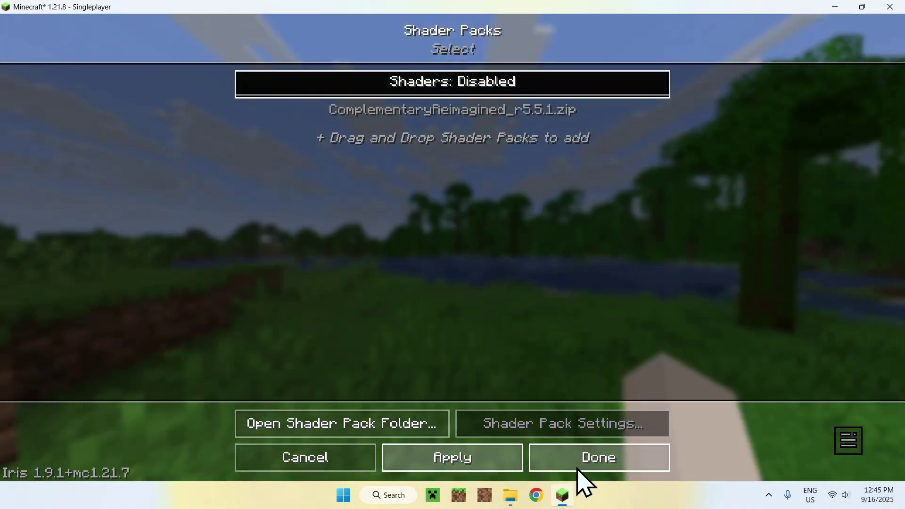
click(603, 469)
key(Escape)
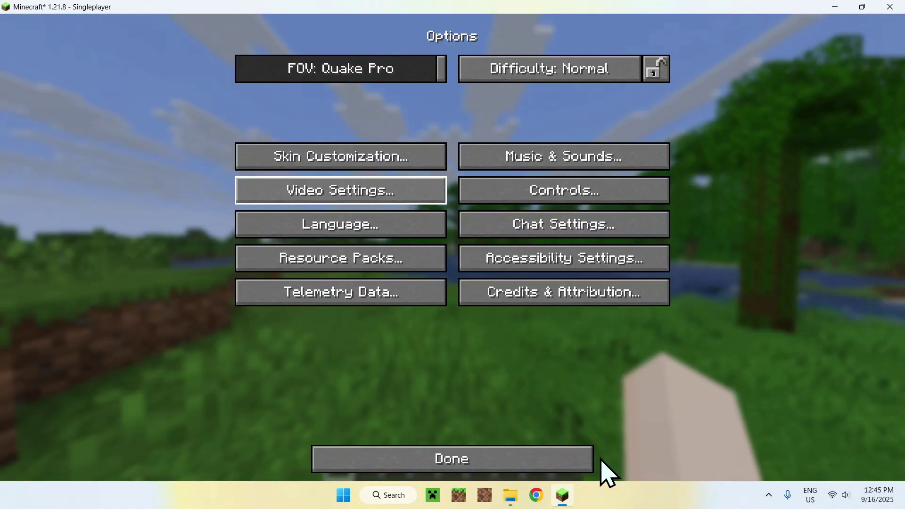
key(Escape)
key(Escape)
- Walk along the lakeshore looking around the field and sky, then reload shaders with R
key(w)
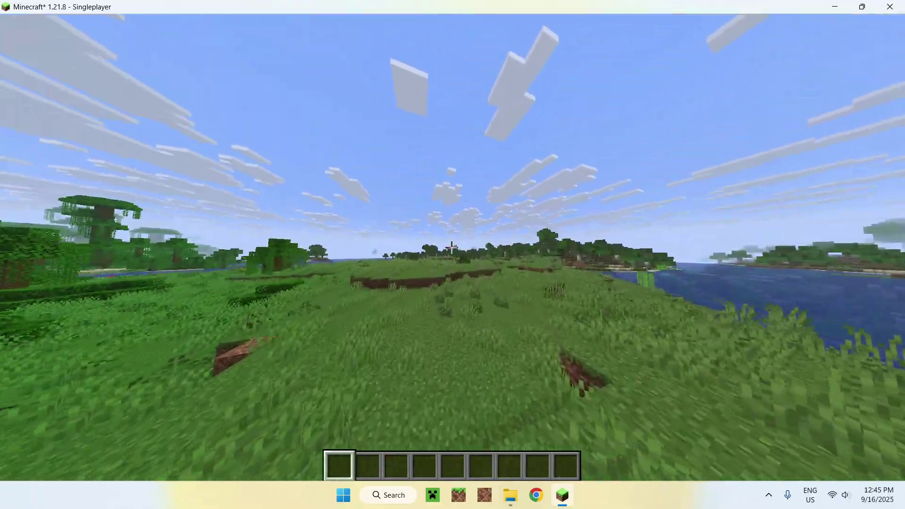
key(w)
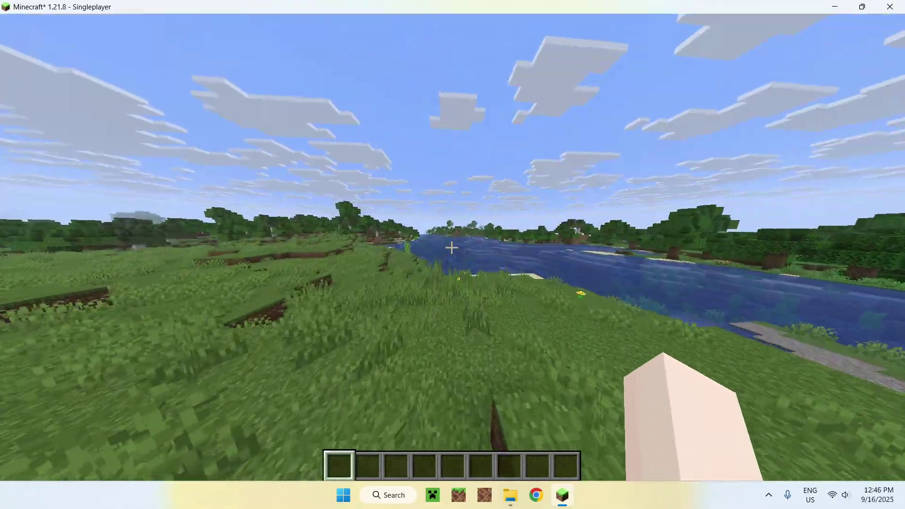
key(w)
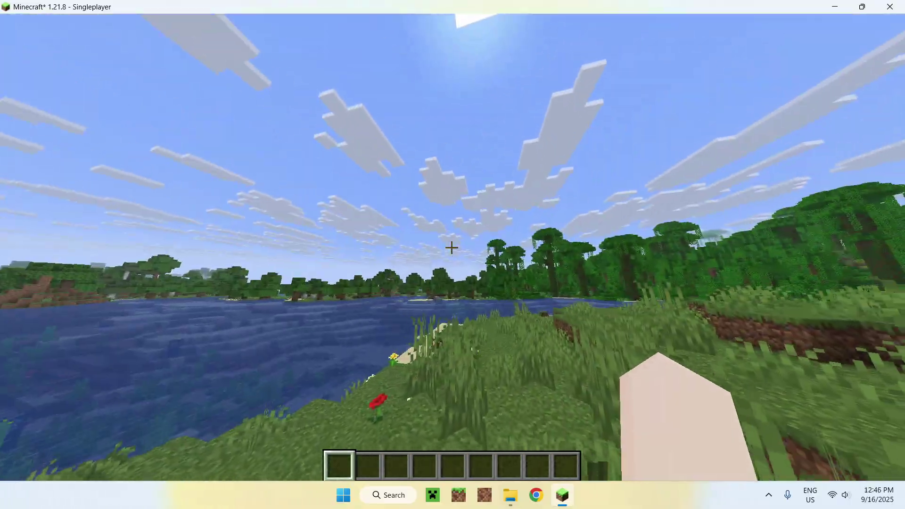
key(w)
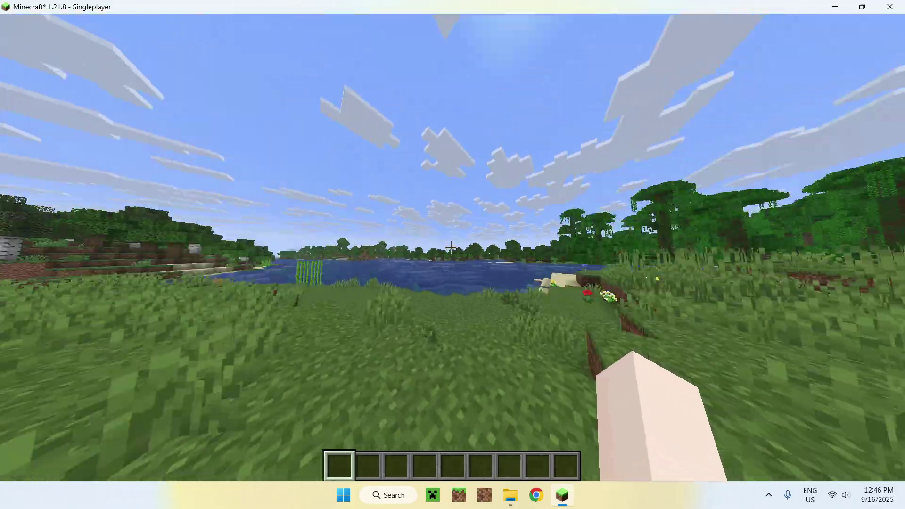
key(w)
key(r)
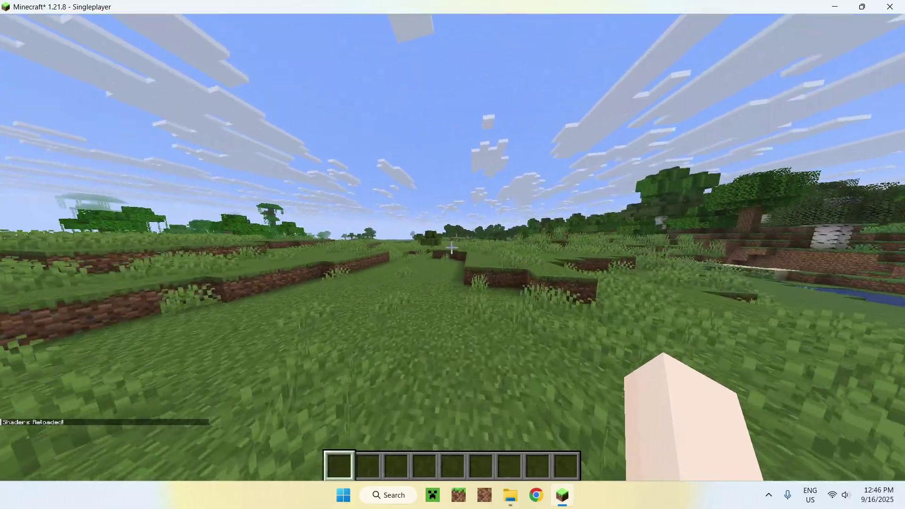
- Switch to front-facing third-person view and run the player onto the riverside sand
key(F5)
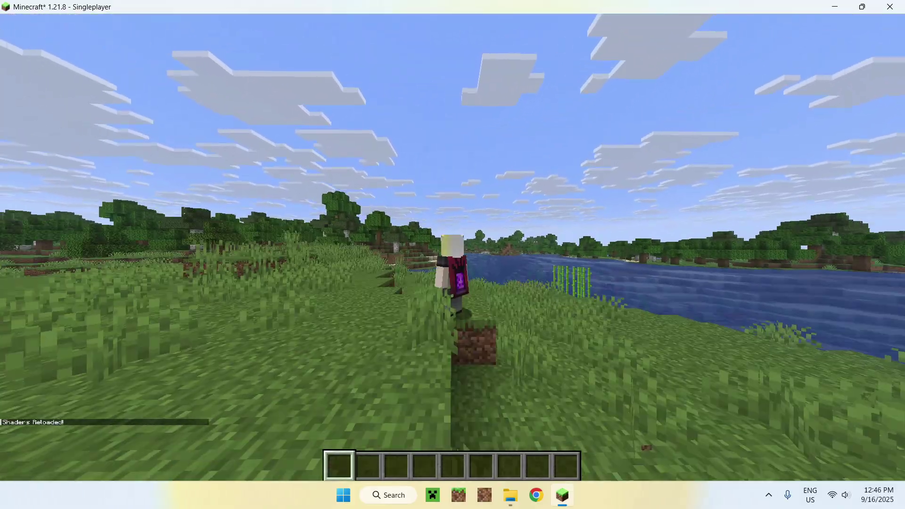
key(F5)
key(w)
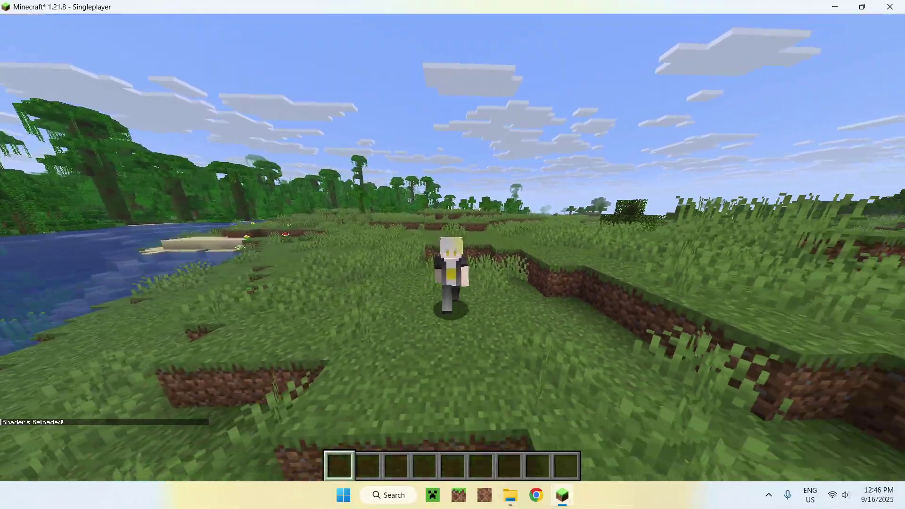
key(w)
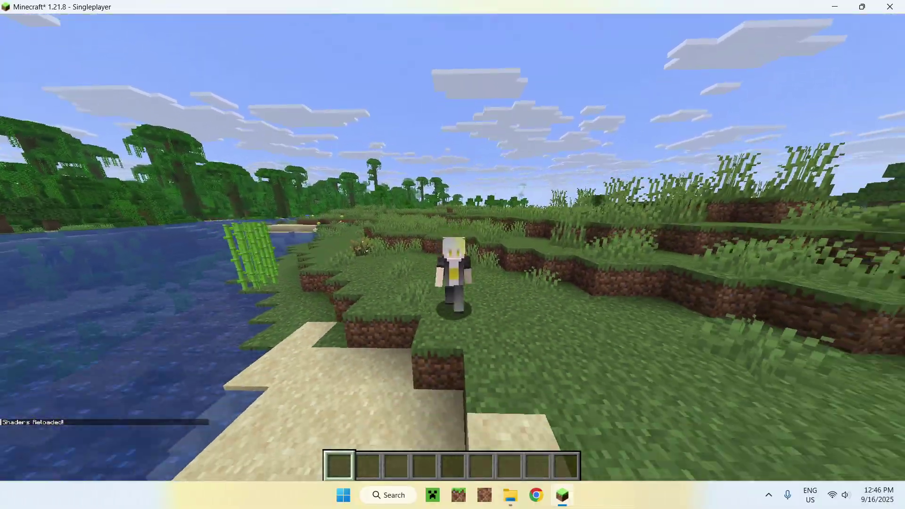